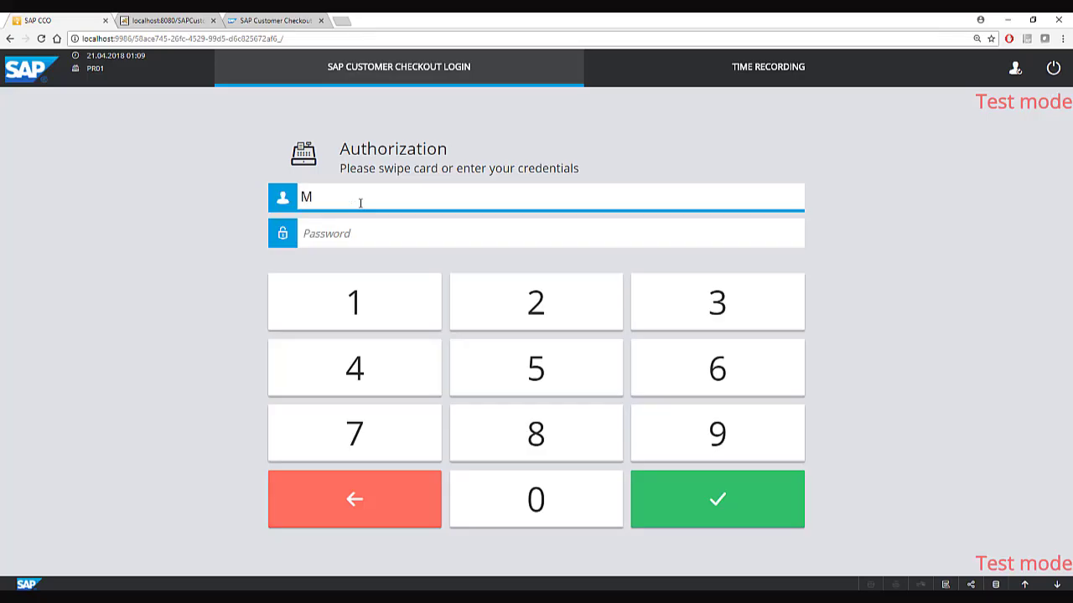
# Step: Log in with the manager's user ID and password
pyautogui.write('0001')
pyautogui.press('Tab')
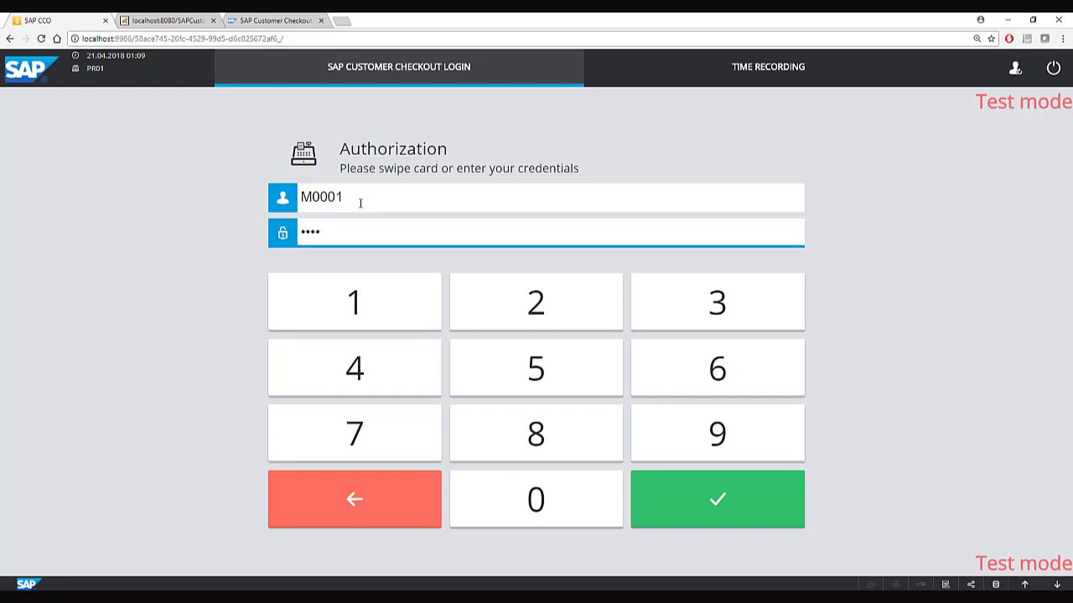
pyautogui.press('Return')
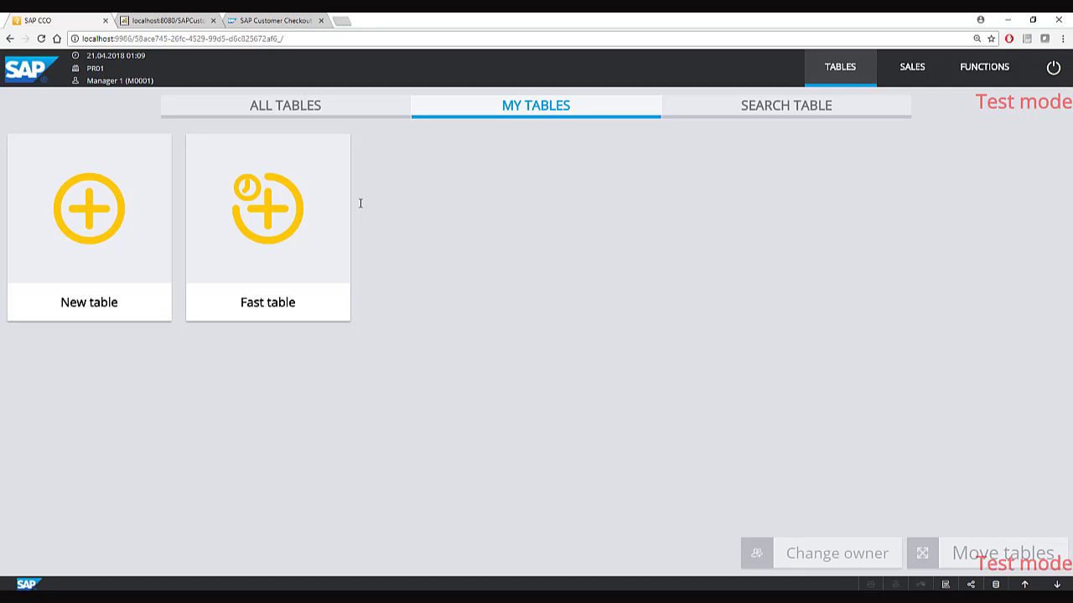
# Step: Create a new table numbered 25 and open its empty 0,00 EUR receipt
pyautogui.click(89, 208)
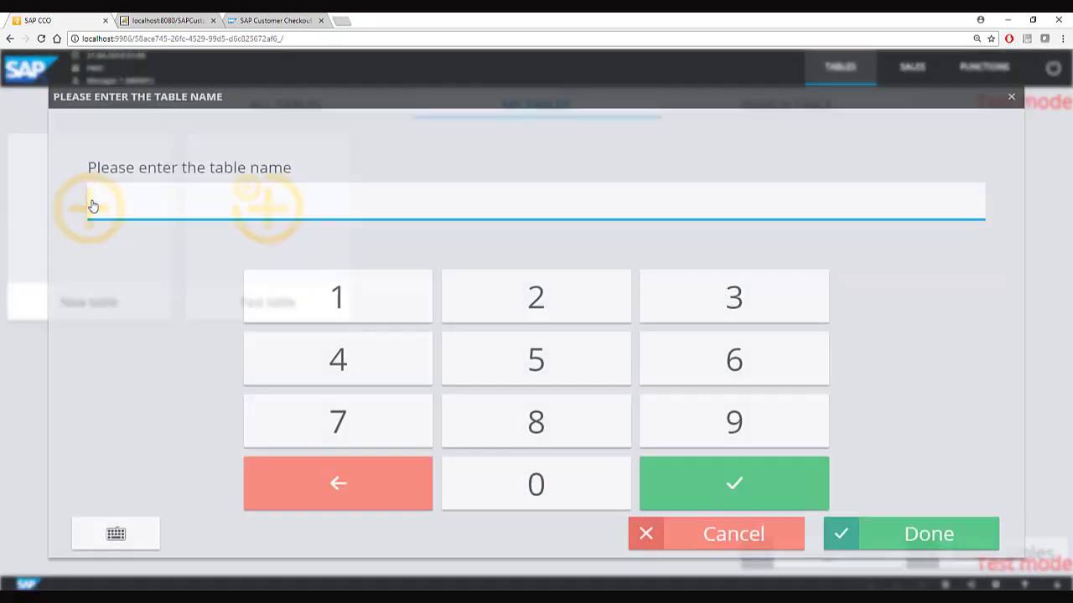
pyautogui.click(519, 302)
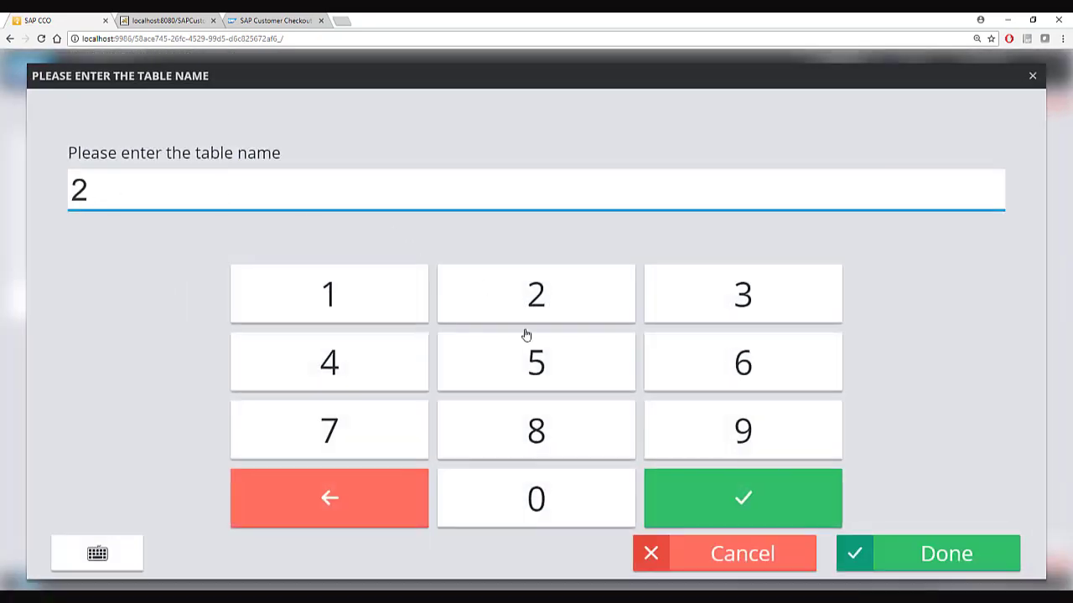
pyautogui.click(533, 369)
pyautogui.click(909, 553)
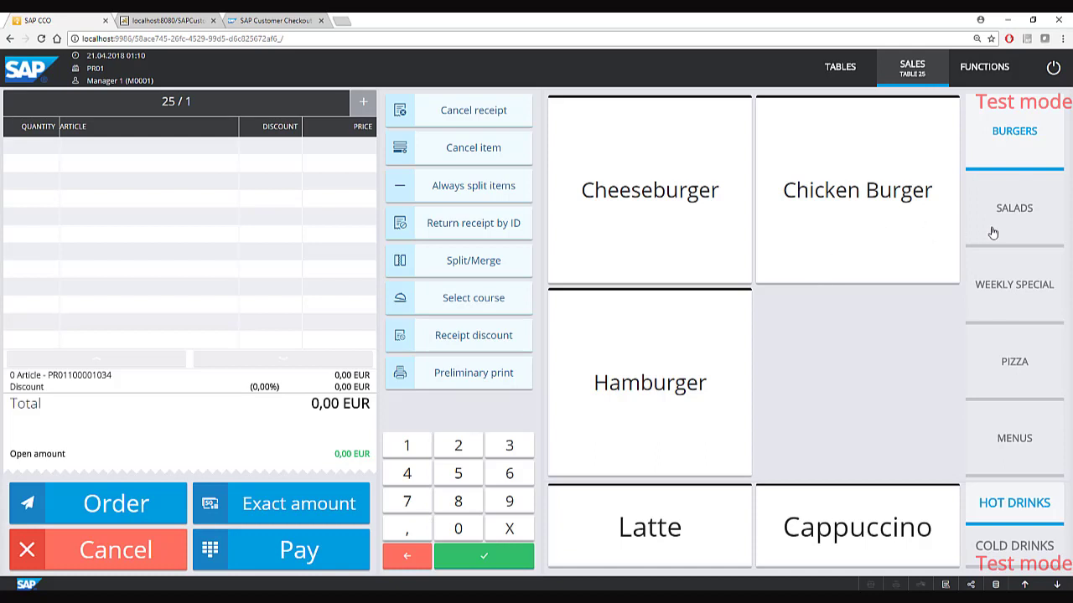
# Step: Browse Salads, Weekly Special, Pizza, Menus and Cold Drinks, ending on the Pizza range
pyautogui.click(1018, 218)
pyautogui.click(1017, 292)
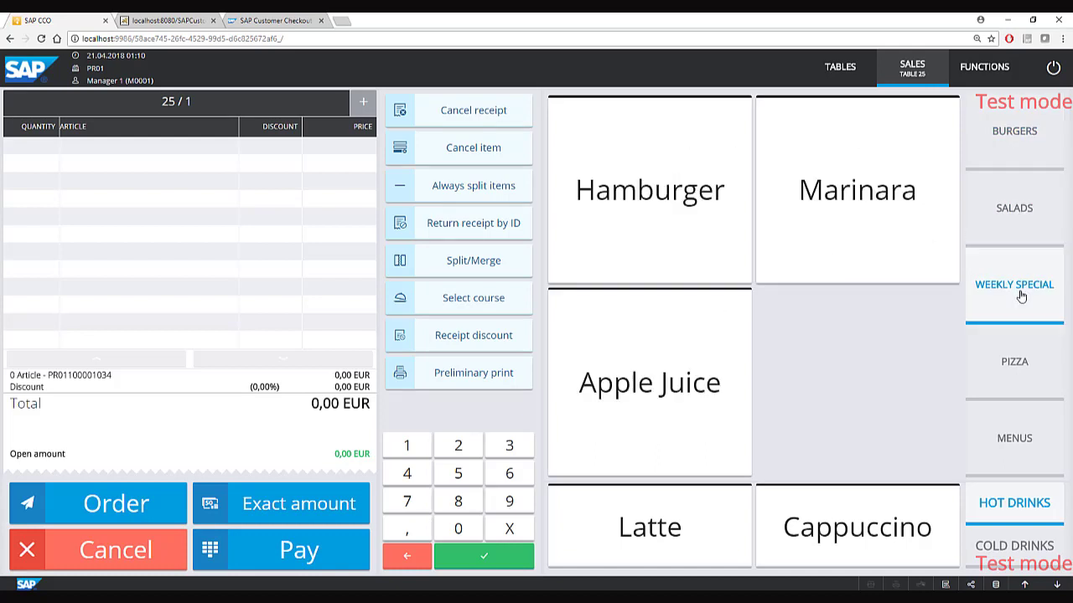
pyautogui.click(1018, 362)
pyautogui.click(1019, 427)
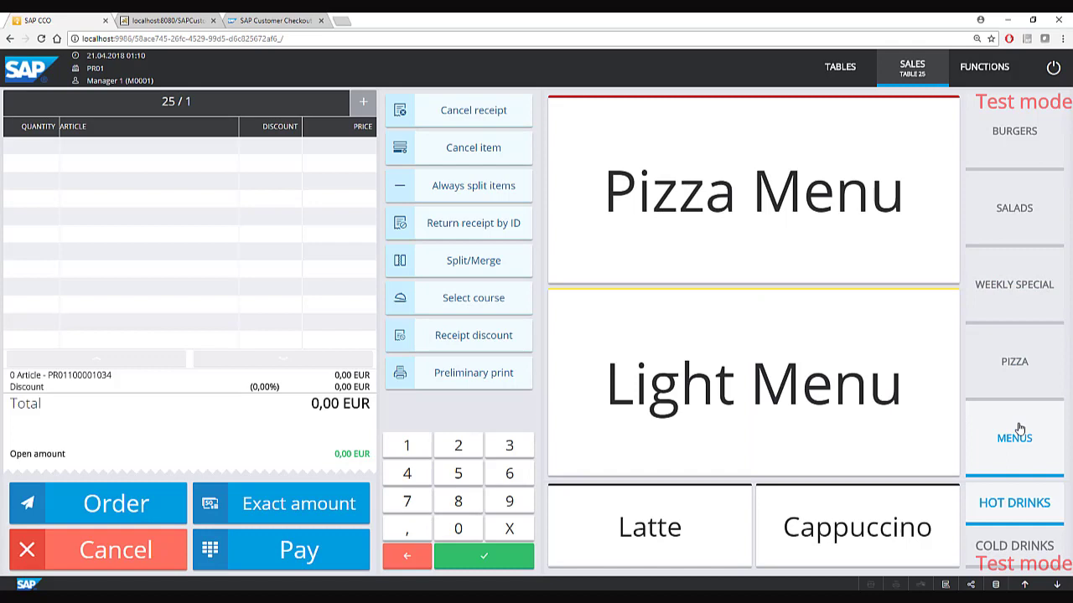
pyautogui.click(1019, 539)
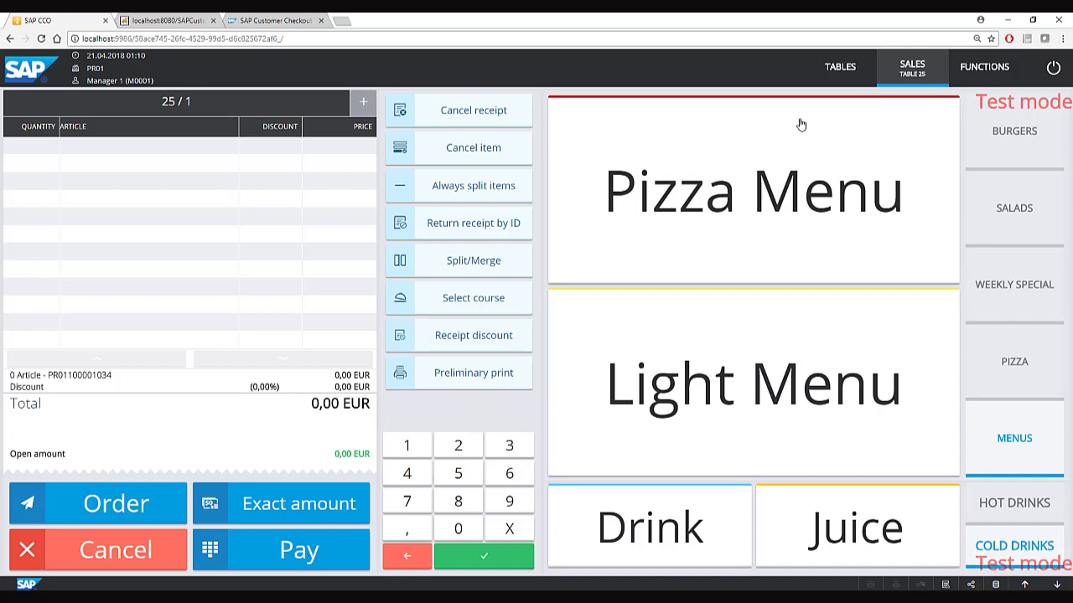
pyautogui.click(1015, 336)
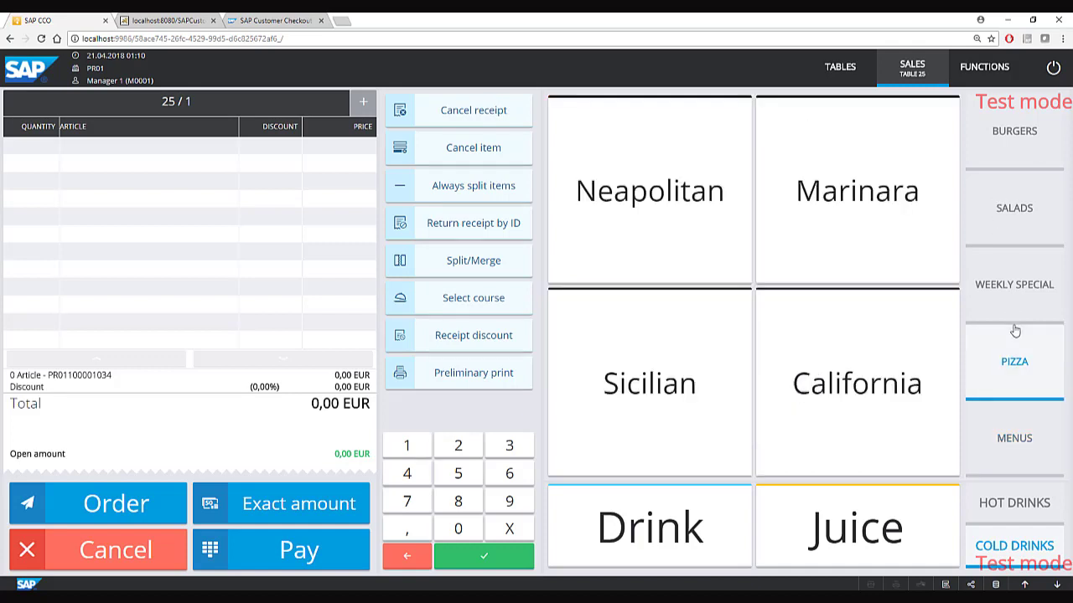
# Step: Add Neapolitan, Chicken Burger, Latte and Cappuccino to table 25 (23,80 EUR), then bring up course selection
pyautogui.click(696, 229)
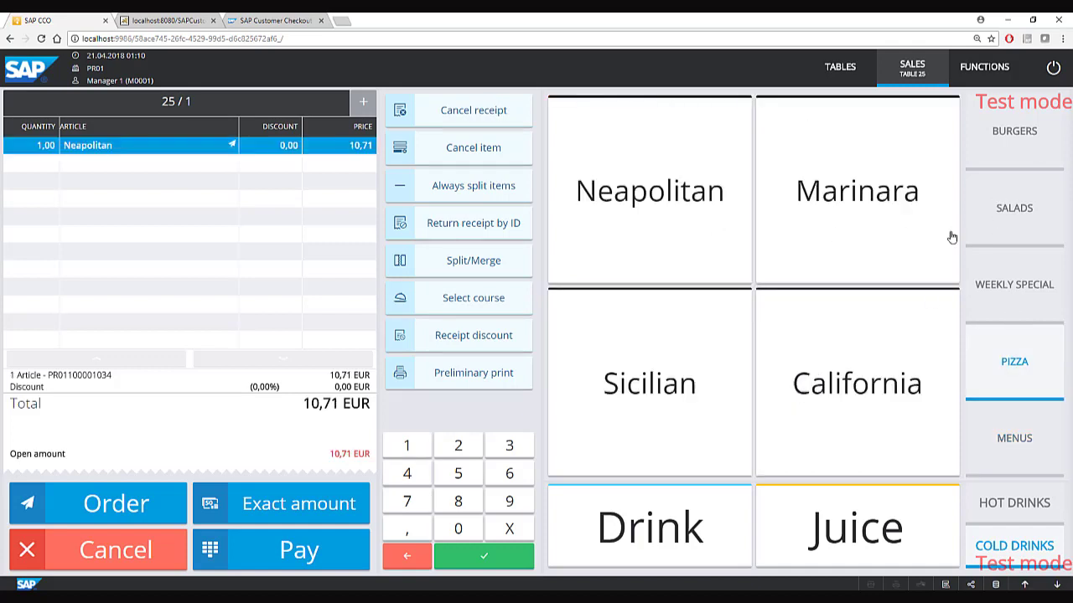
pyautogui.click(1031, 165)
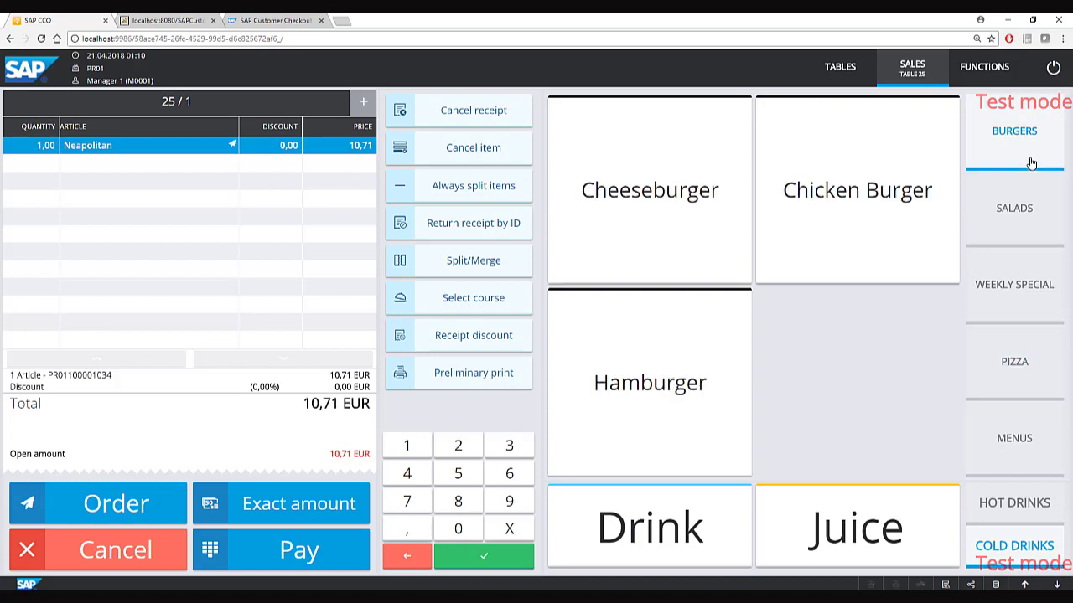
pyautogui.click(837, 228)
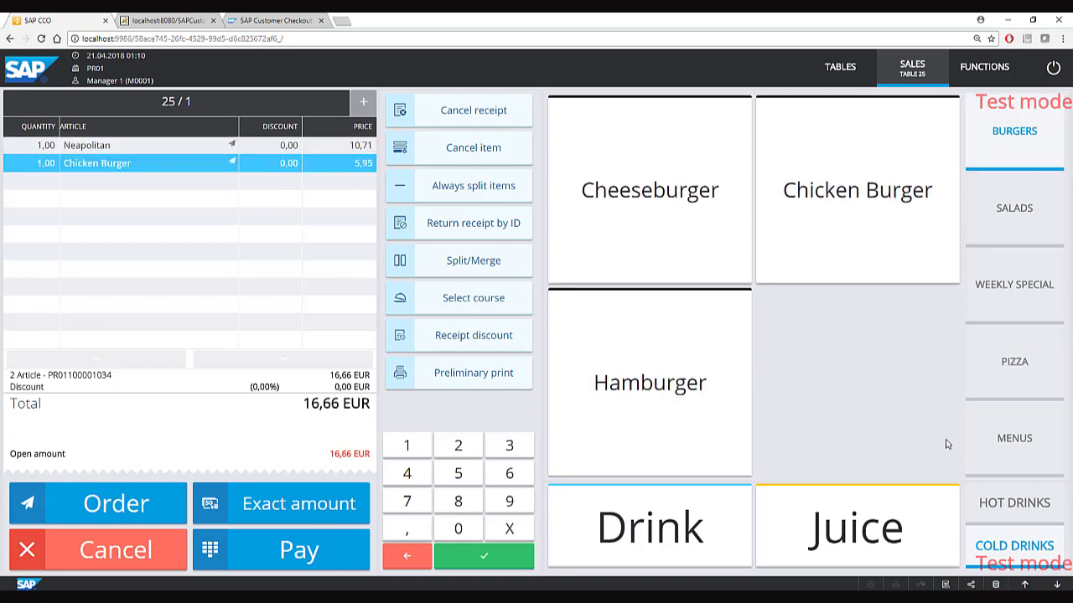
pyautogui.click(1016, 512)
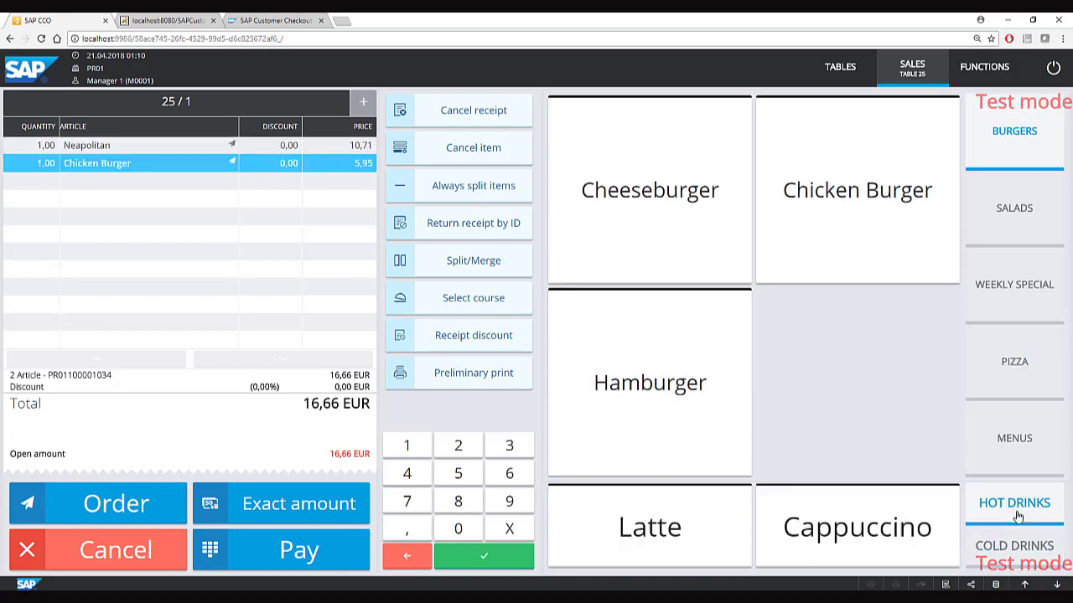
pyautogui.click(714, 558)
pyautogui.click(878, 521)
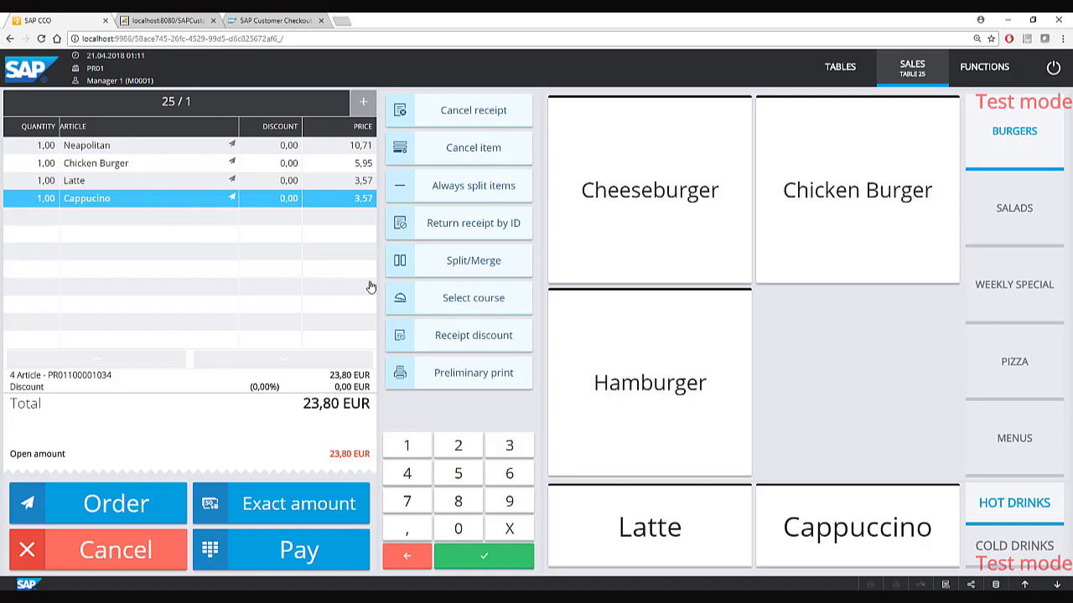
pyautogui.click(445, 297)
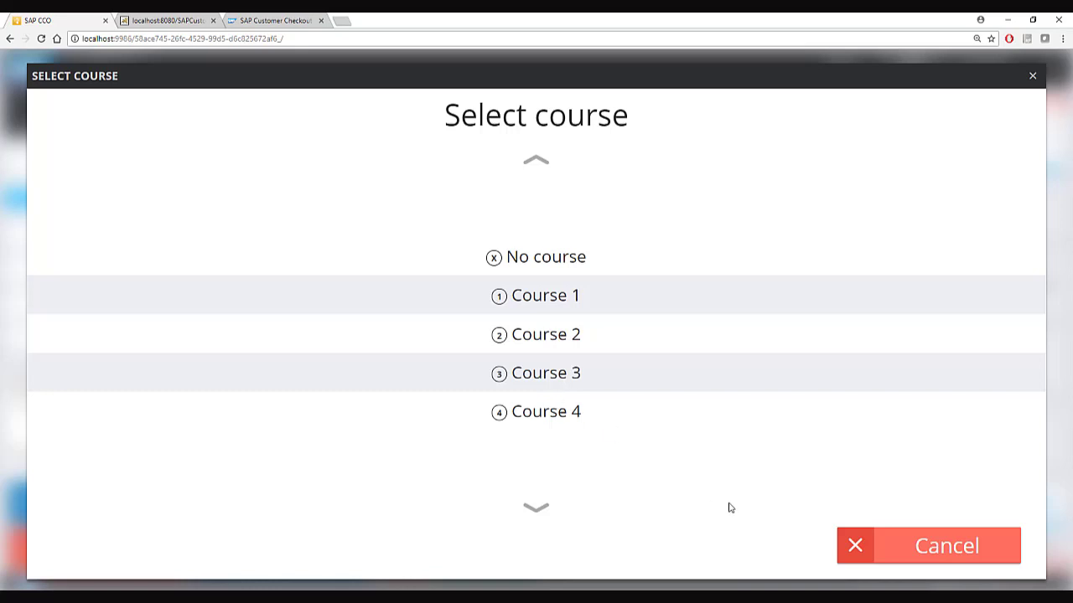
# Step: Skip the course assignment and send table 25's order to kitchen and bar
pyautogui.click(670, 408)
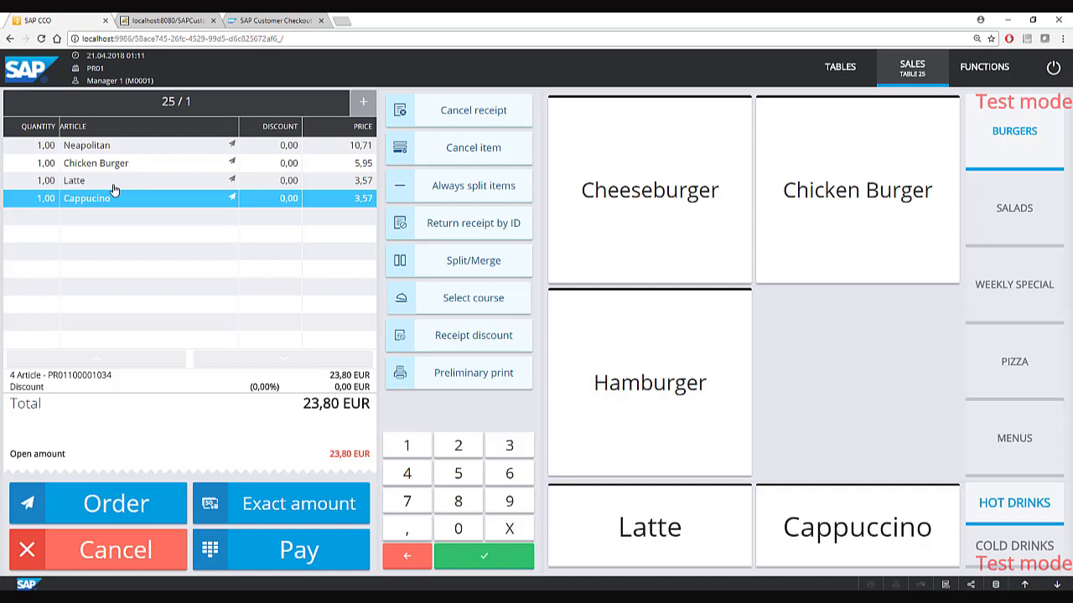
pyautogui.click(130, 507)
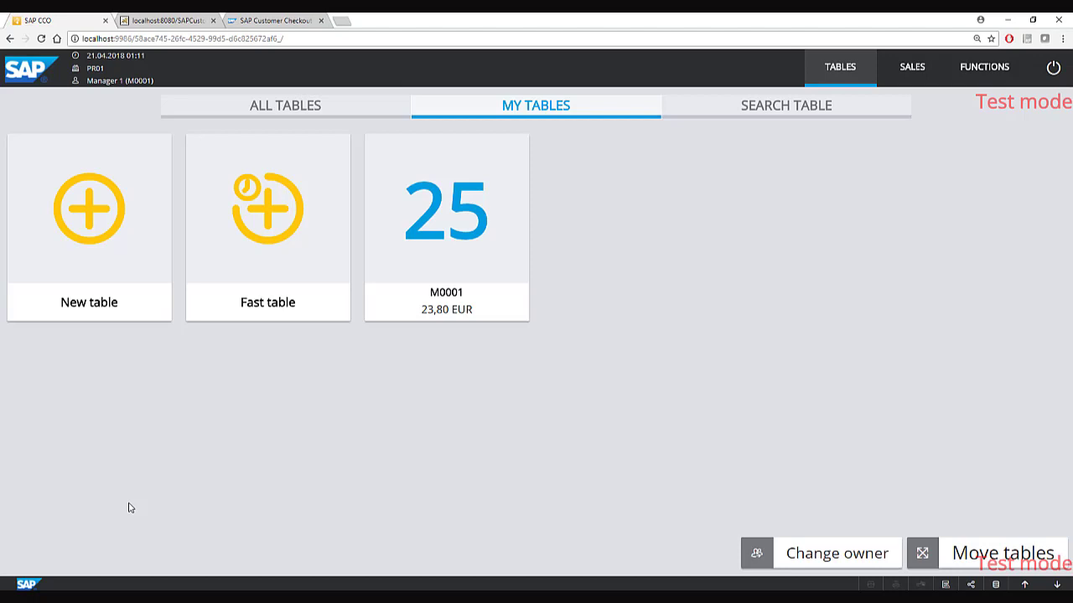
pyautogui.click(592, 548)
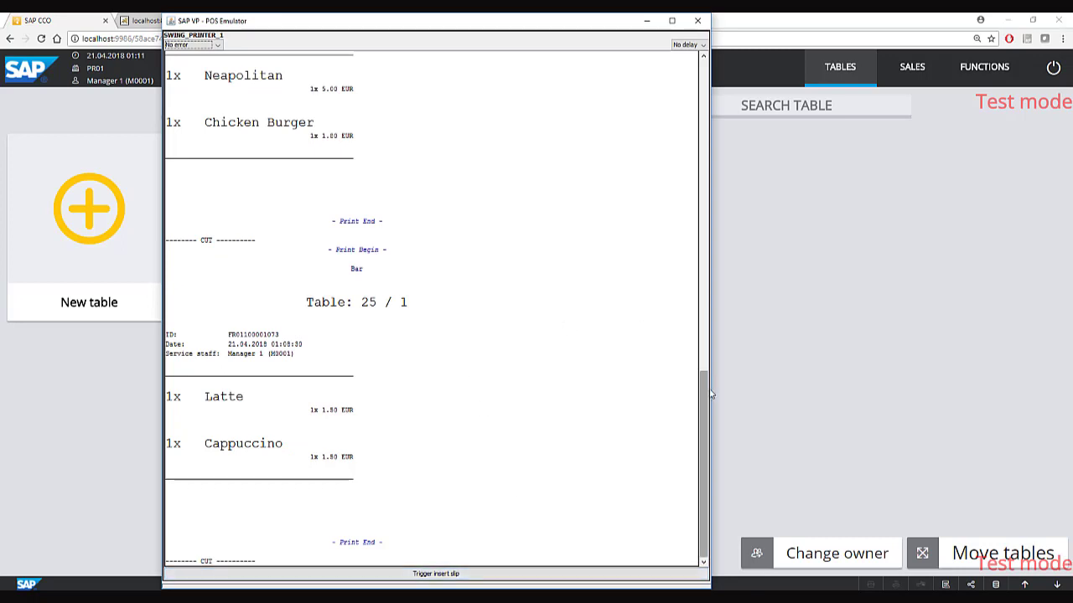
pyautogui.scroll(1, 702, 398)
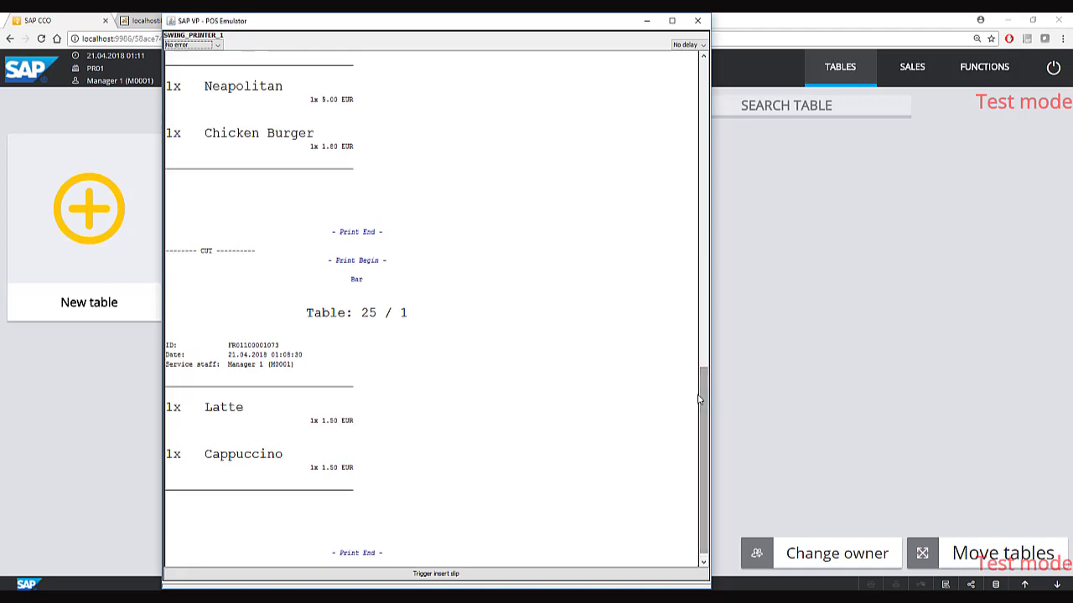
pyautogui.moveTo(700, 399); pyautogui.dragTo(704, 351)
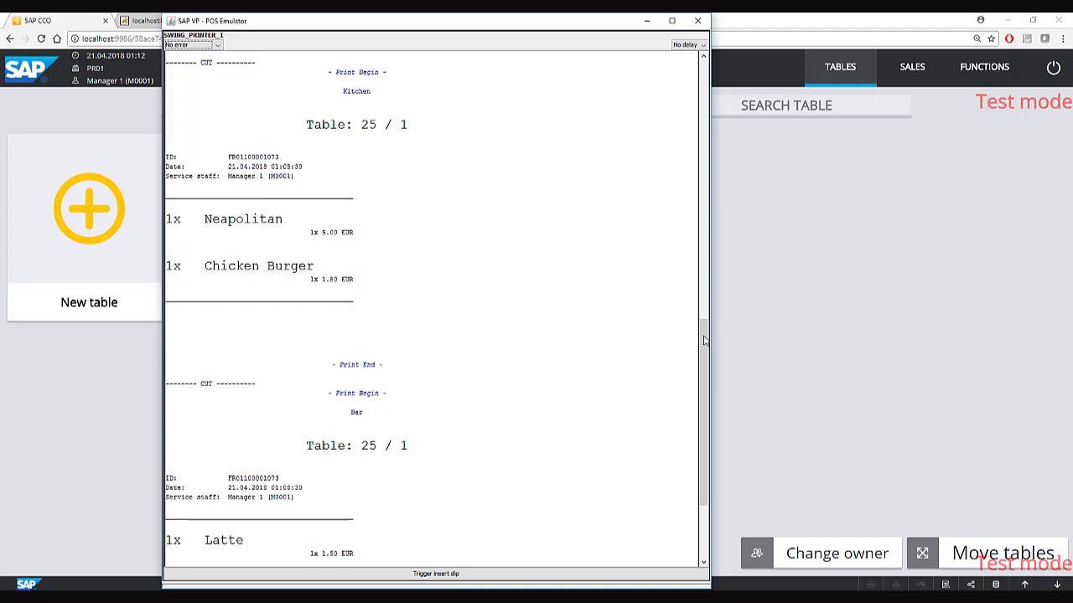
pyautogui.moveTo(702, 342); pyautogui.dragTo(704, 401)
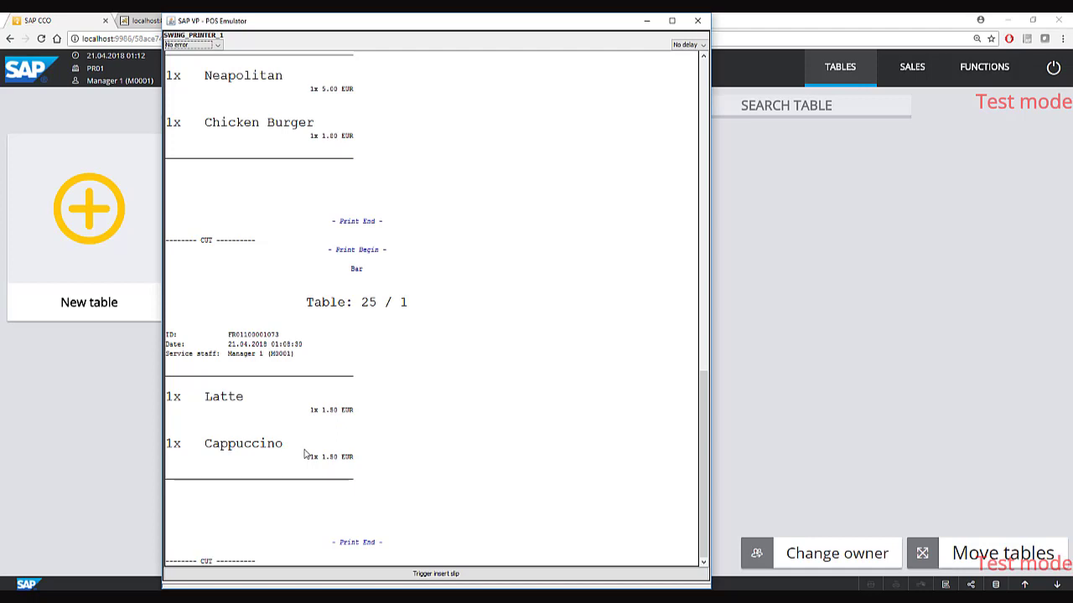
pyautogui.hotkey('alt', 'Tab')
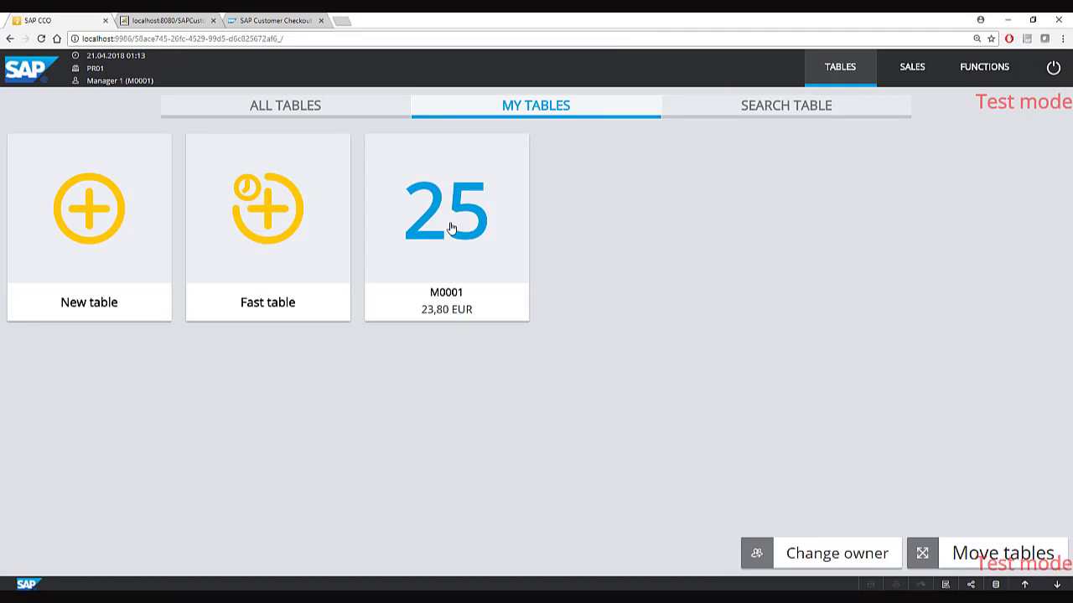
# Step: Add a Cheeseburger noted 'Extra Cheese and spicy' to table 25, totalling 25,80 EUR
pyautogui.click(450, 227)
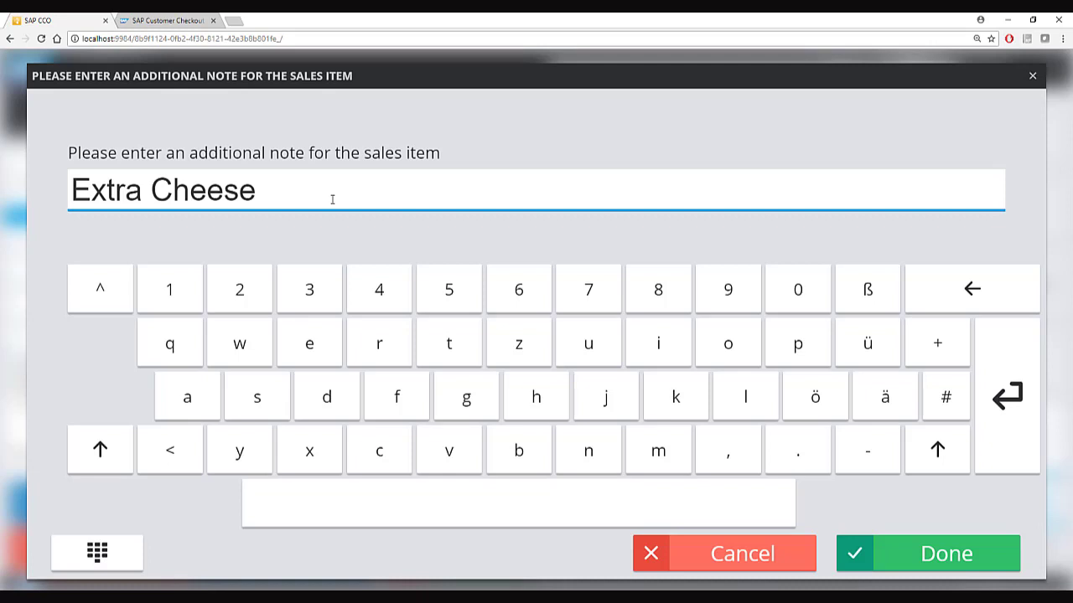
pyautogui.write('and spicy')
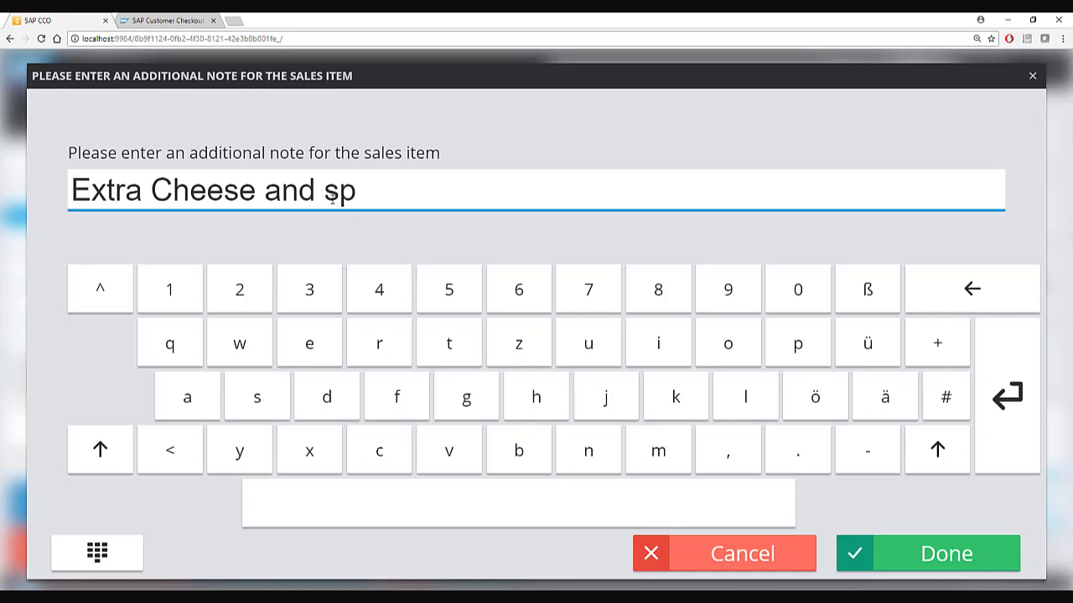
pyautogui.click(908, 551)
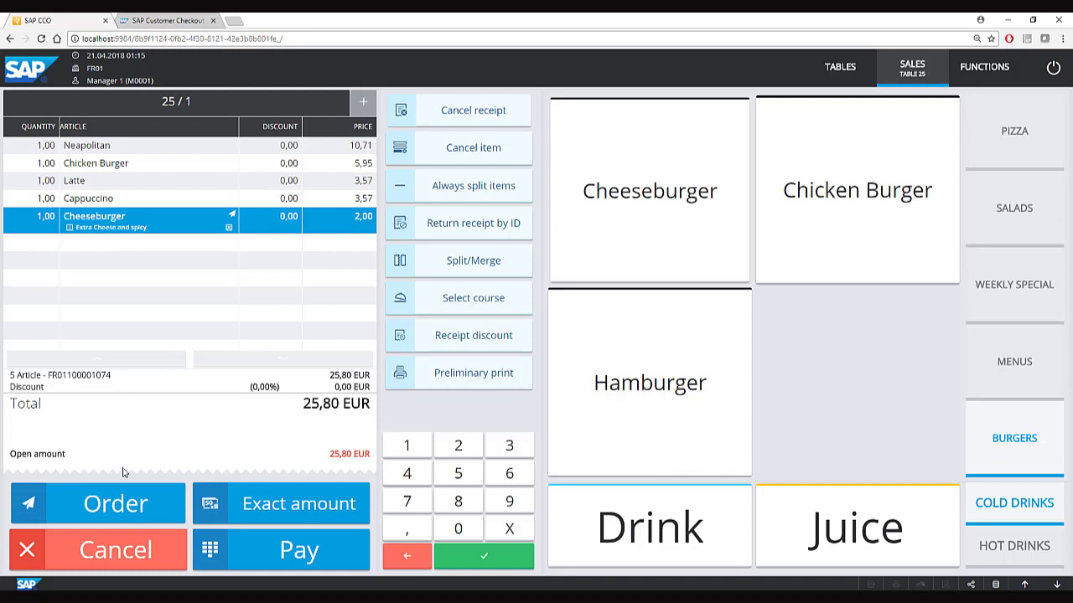
# Step: Send table 25's order to kitchen and bar, then add a Pizza Menu (38,89 EUR)
pyautogui.click(122, 507)
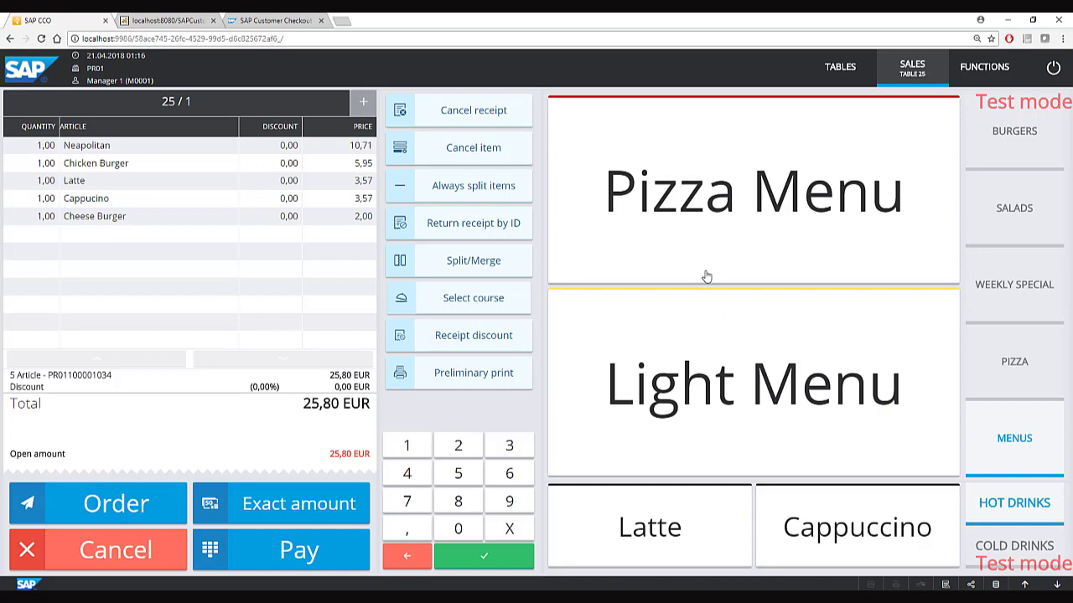
pyautogui.click(705, 219)
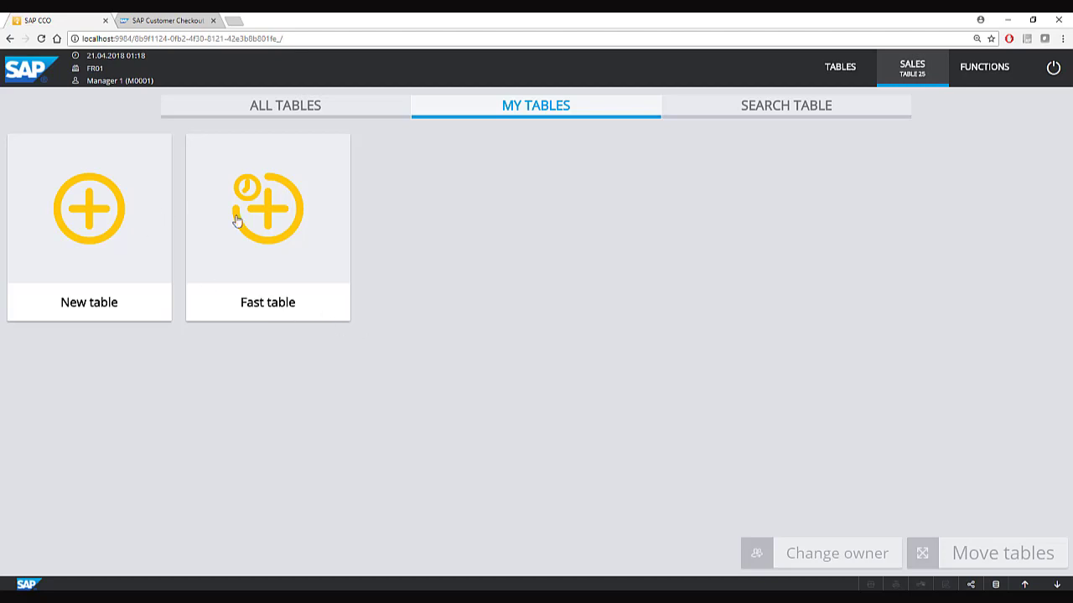
# Step: Ring up a Pizza Menu with Fanta and Marinara on a fast table, then return to table 25
pyautogui.click(264, 225)
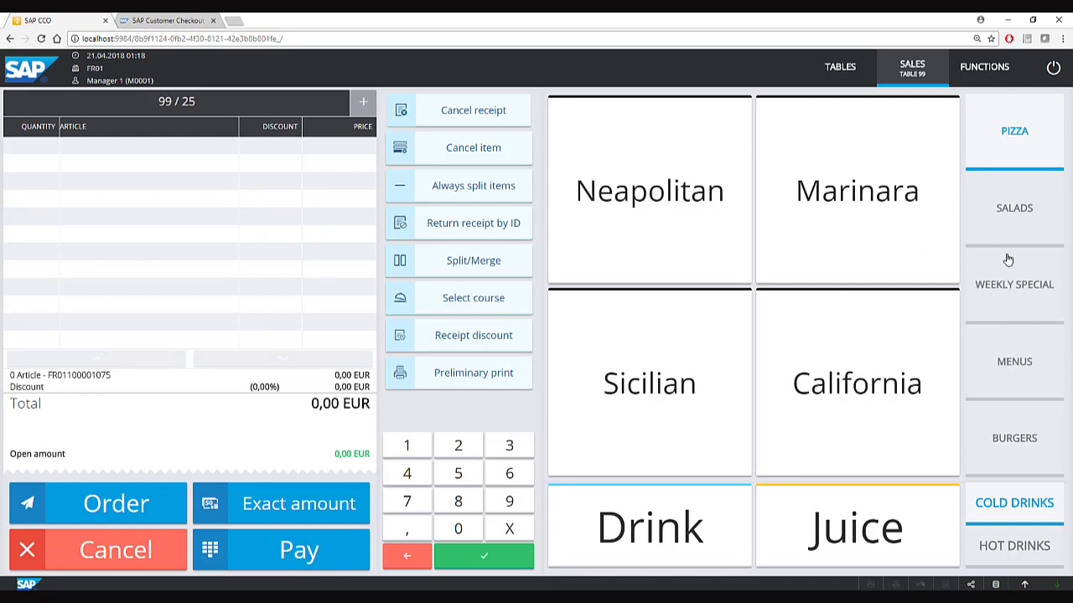
pyautogui.click(1016, 355)
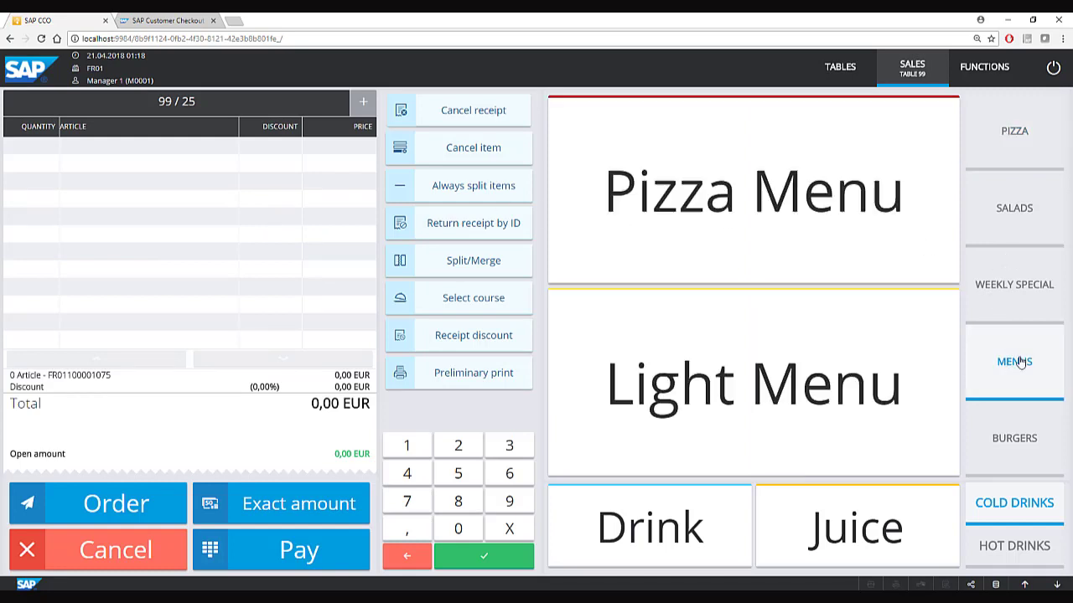
pyautogui.click(682, 220)
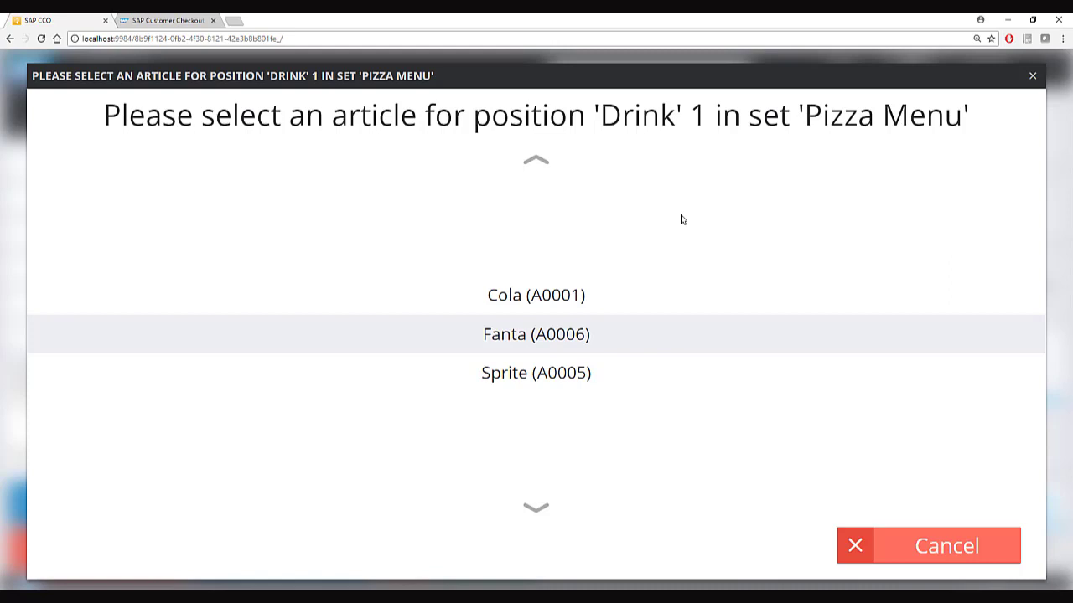
pyautogui.click(535, 335)
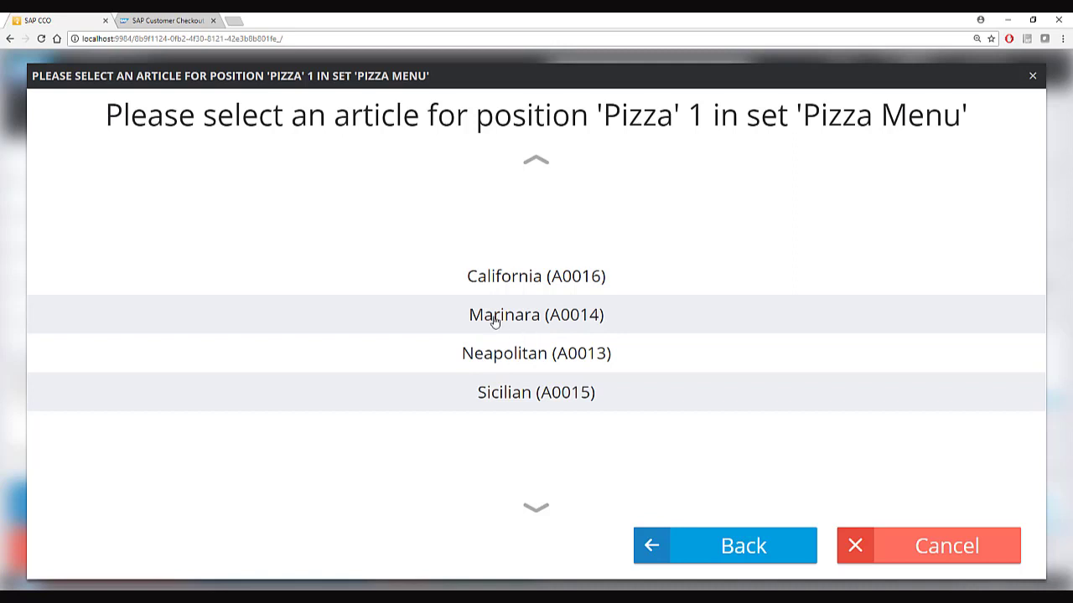
pyautogui.click(495, 323)
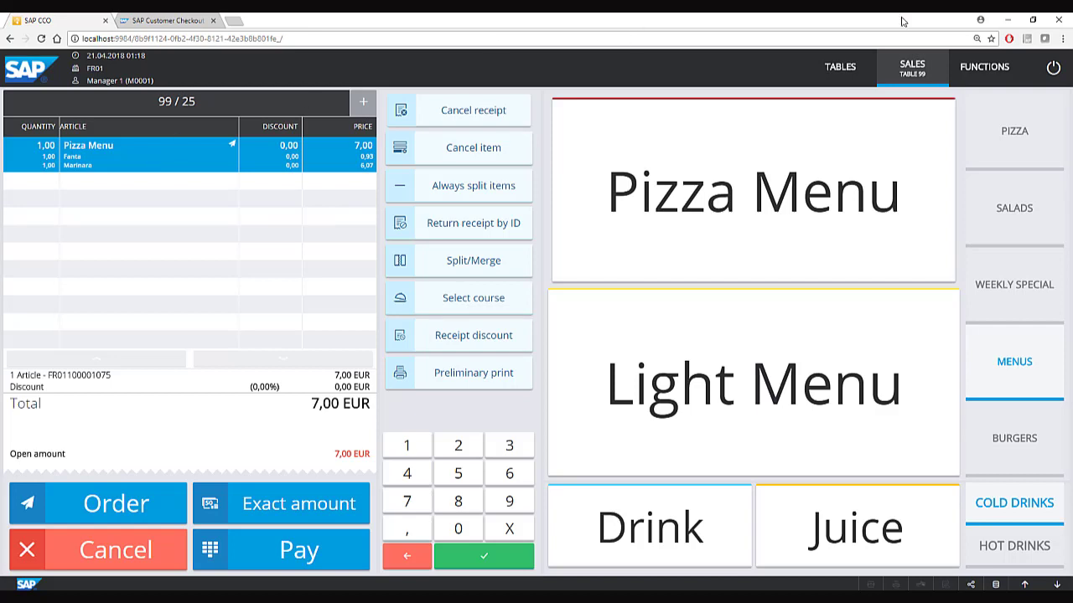
pyautogui.click(1006, 19)
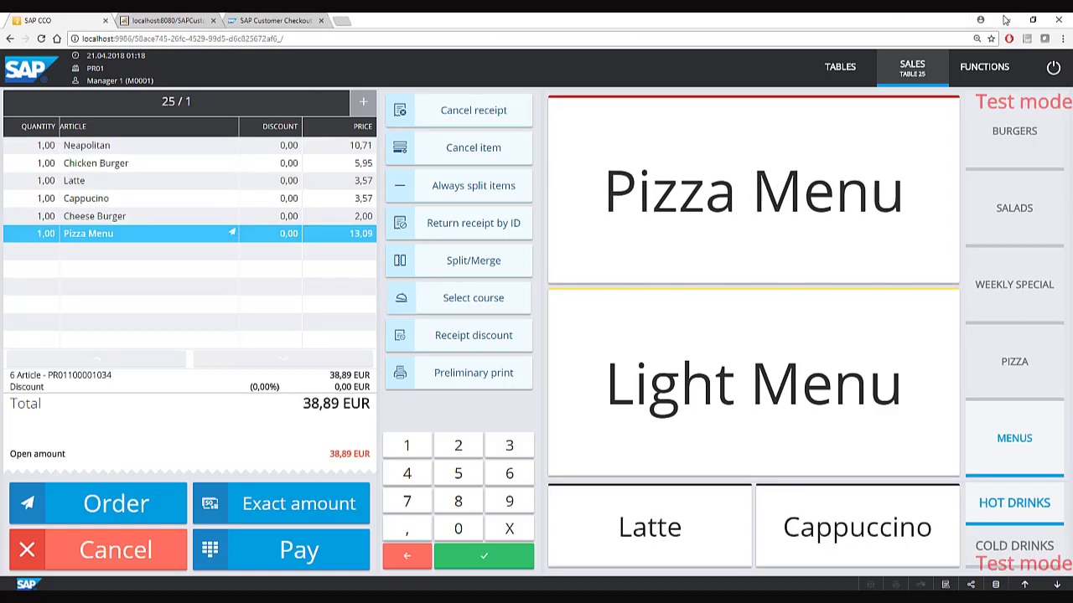
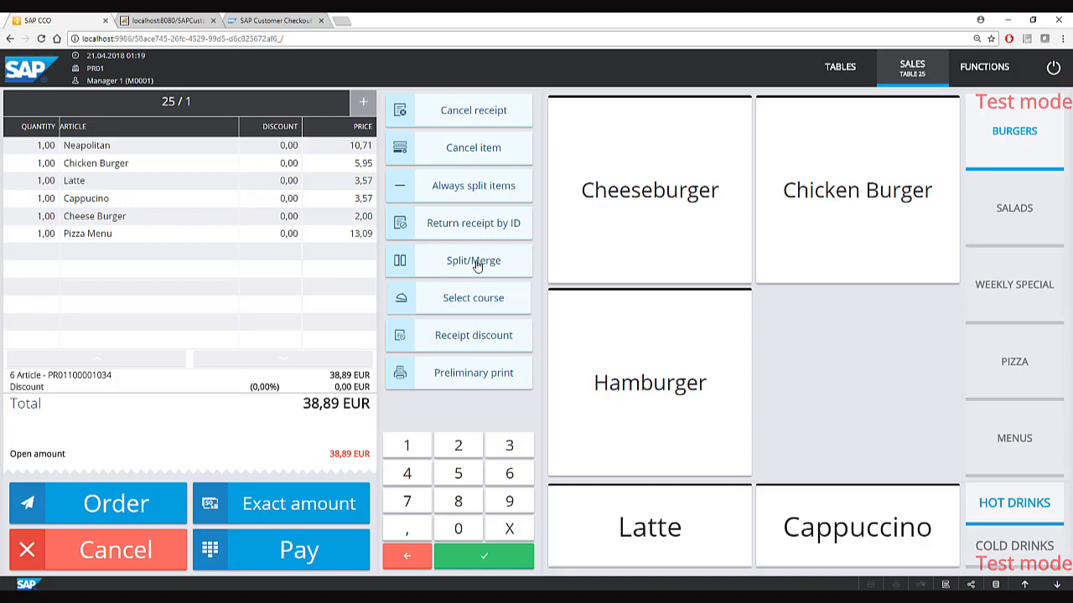
# Step: Move Neapolitan and Latte from table 25's bill onto separate receipt 25/2 totalling 14,28 EUR
pyautogui.click(474, 263)
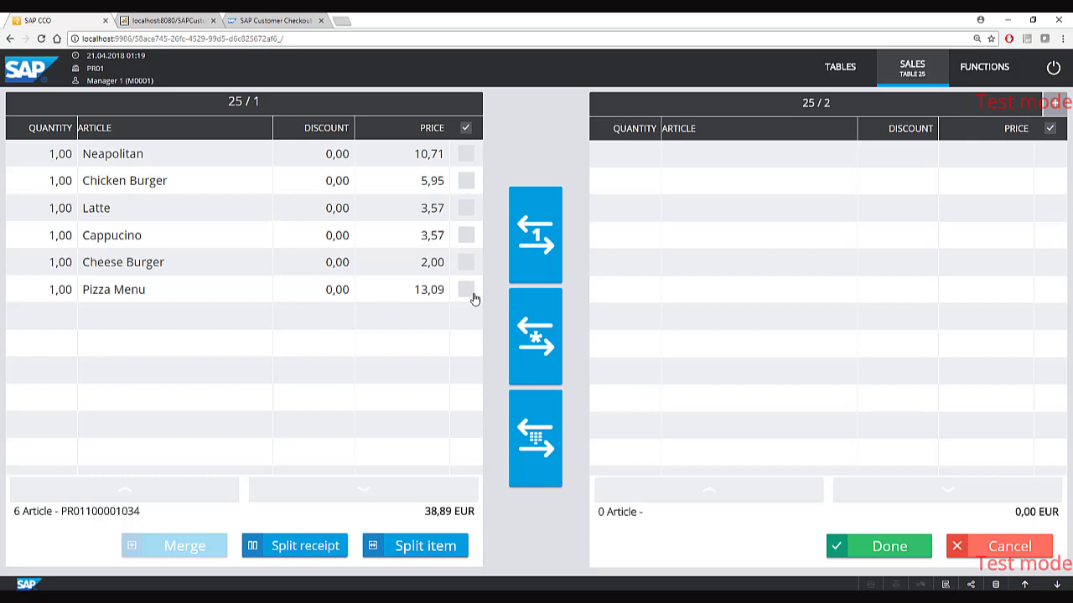
pyautogui.click(466, 154)
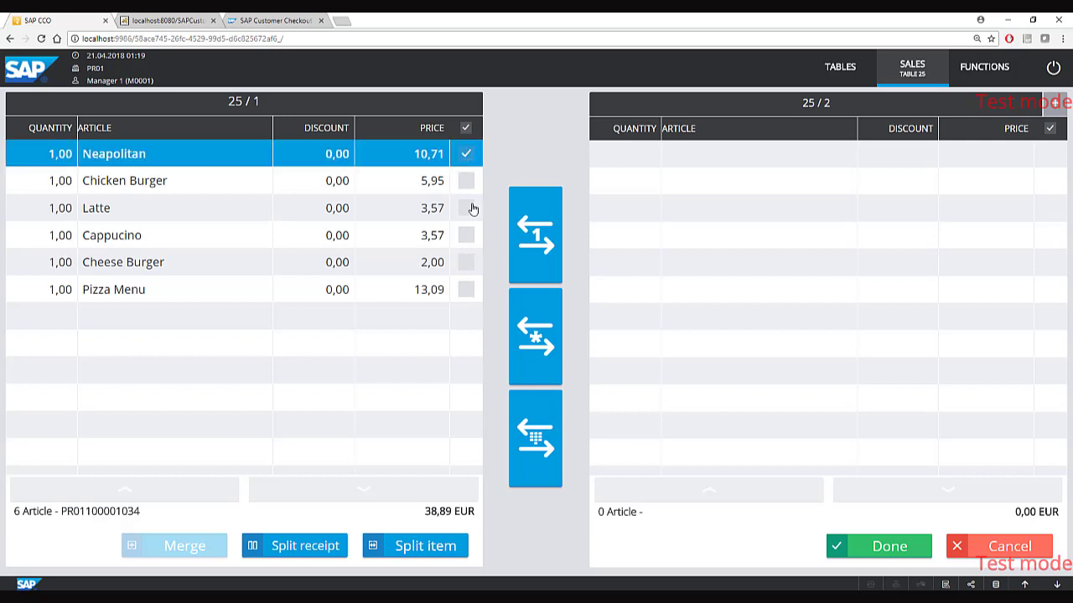
pyautogui.click(473, 209)
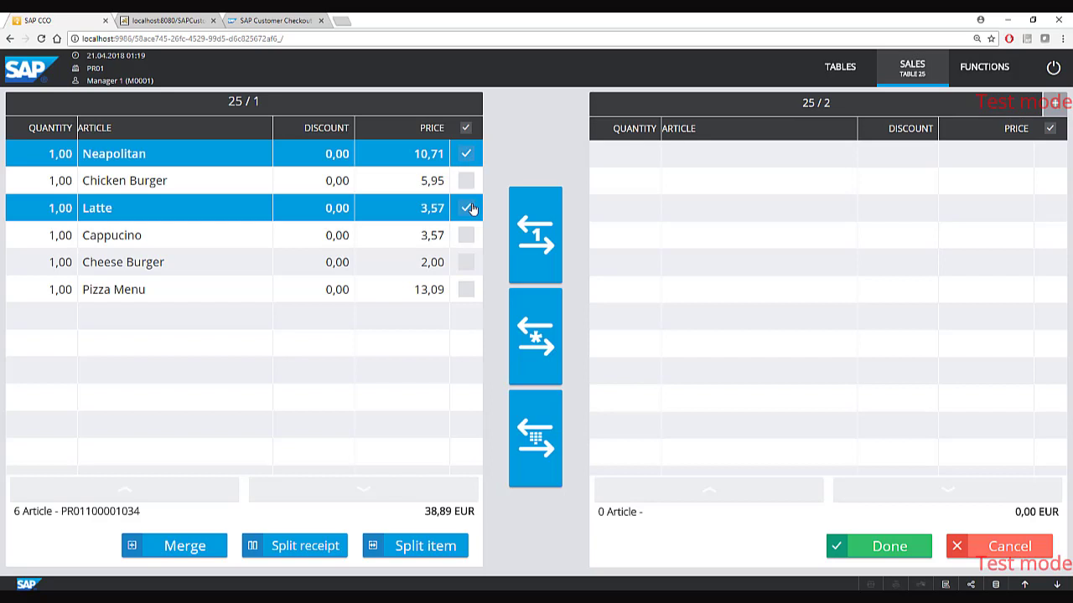
pyautogui.click(529, 234)
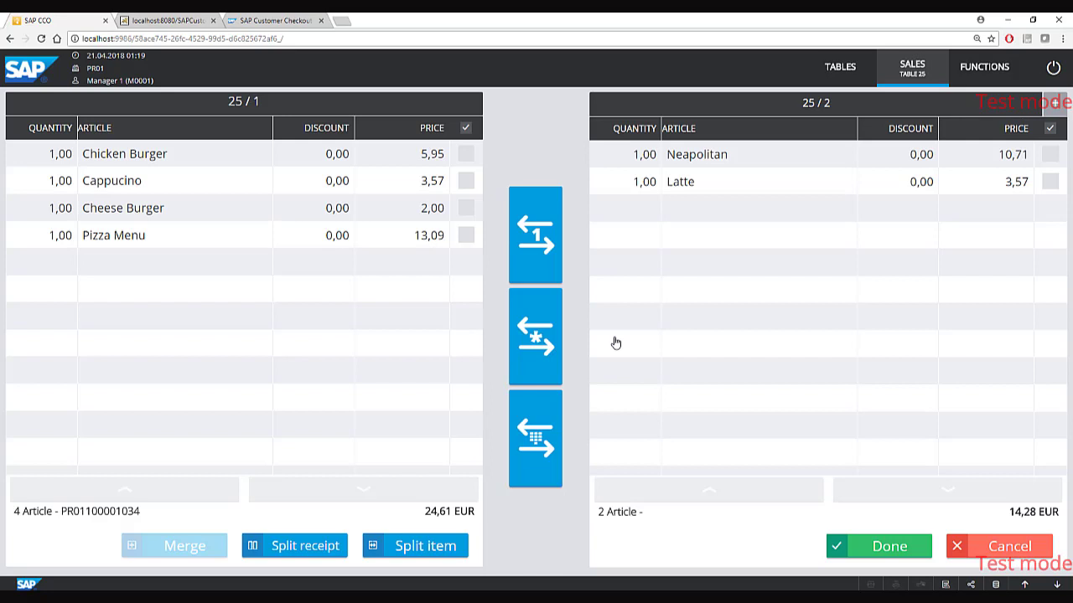
pyautogui.click(881, 550)
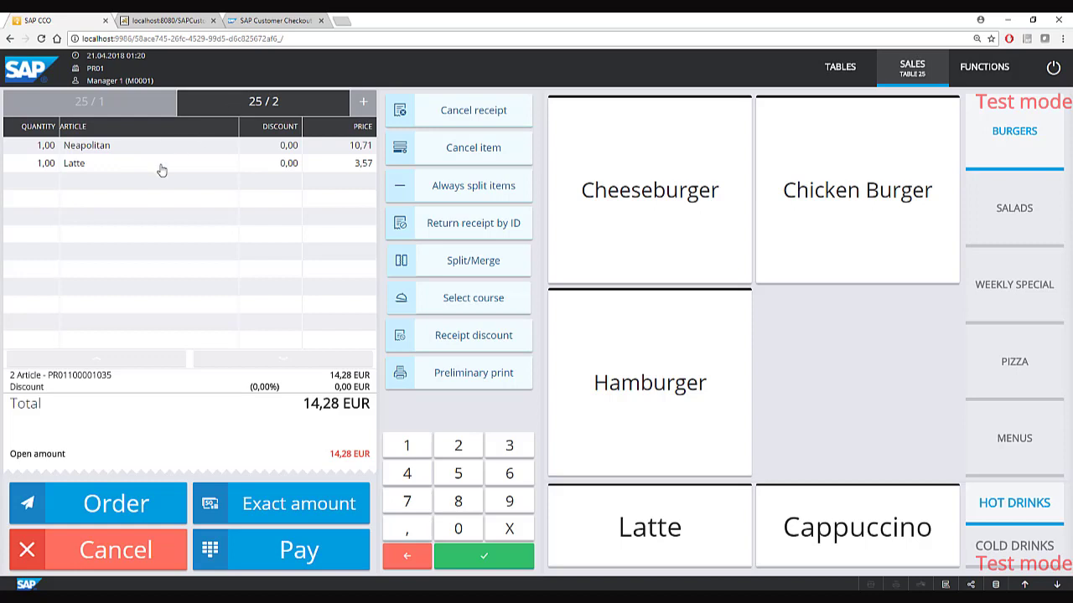
# Step: Start paying receipt 25/1, reviewing the Card and Voucher options before returning to Cash
pyautogui.click(124, 109)
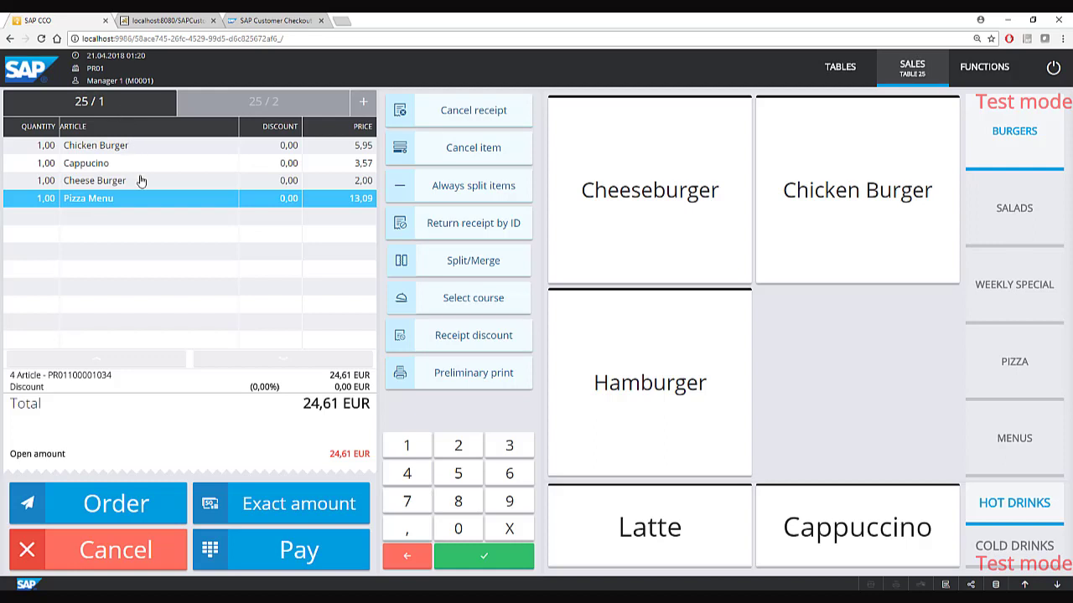
pyautogui.click(304, 549)
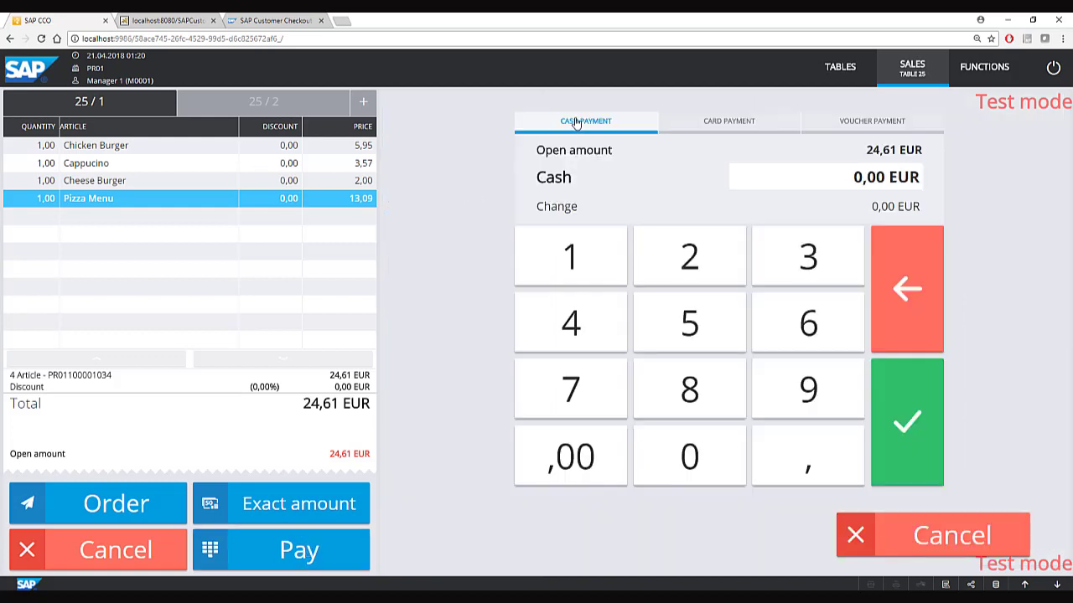
pyautogui.click(719, 125)
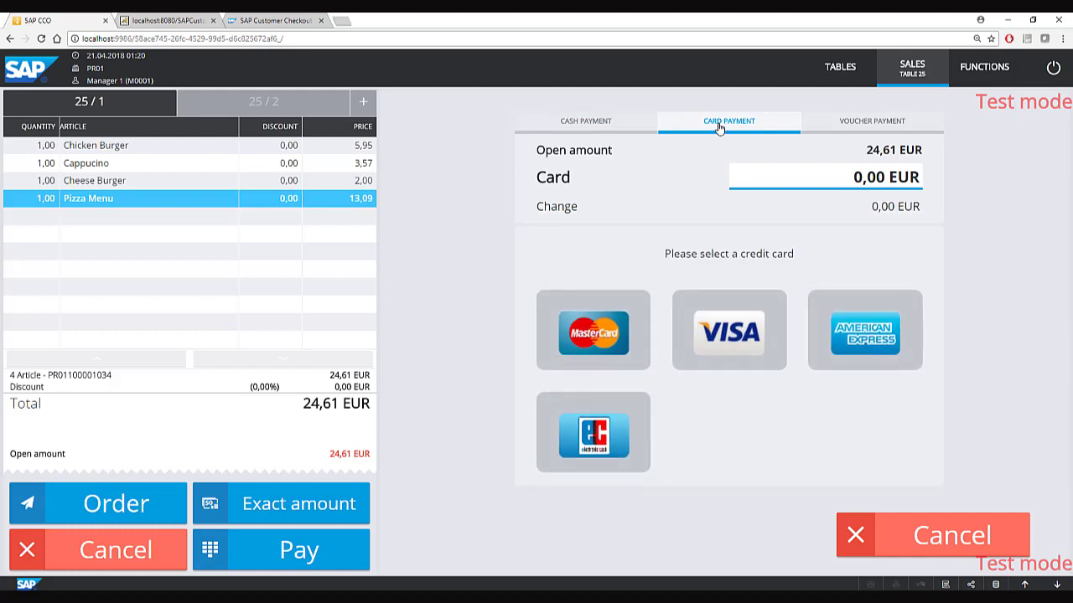
pyautogui.click(858, 125)
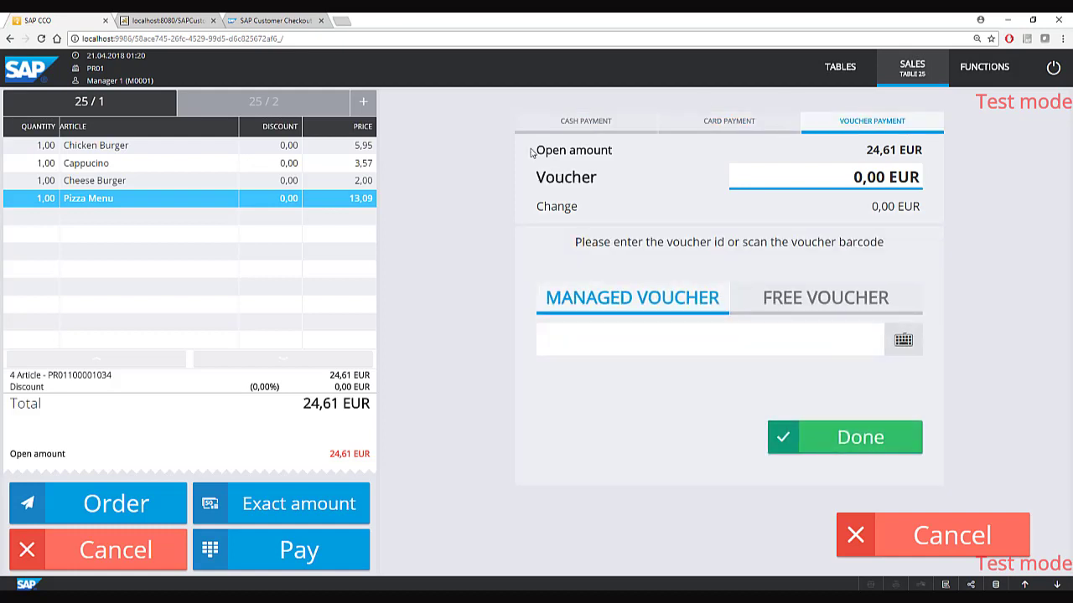
pyautogui.click(606, 125)
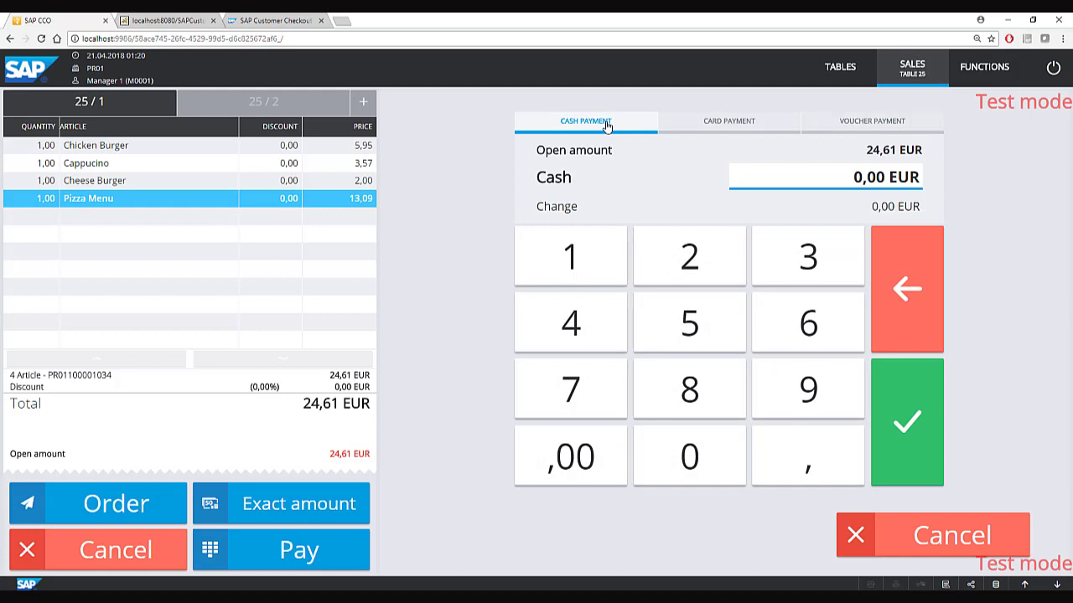
# Step: Post receipt 25/1 with 24,61 EUR cash, then switch to the Checkout manager
pyautogui.click(709, 270)
pyautogui.click(570, 327)
pyautogui.write('60')
pyautogui.click(574, 259)
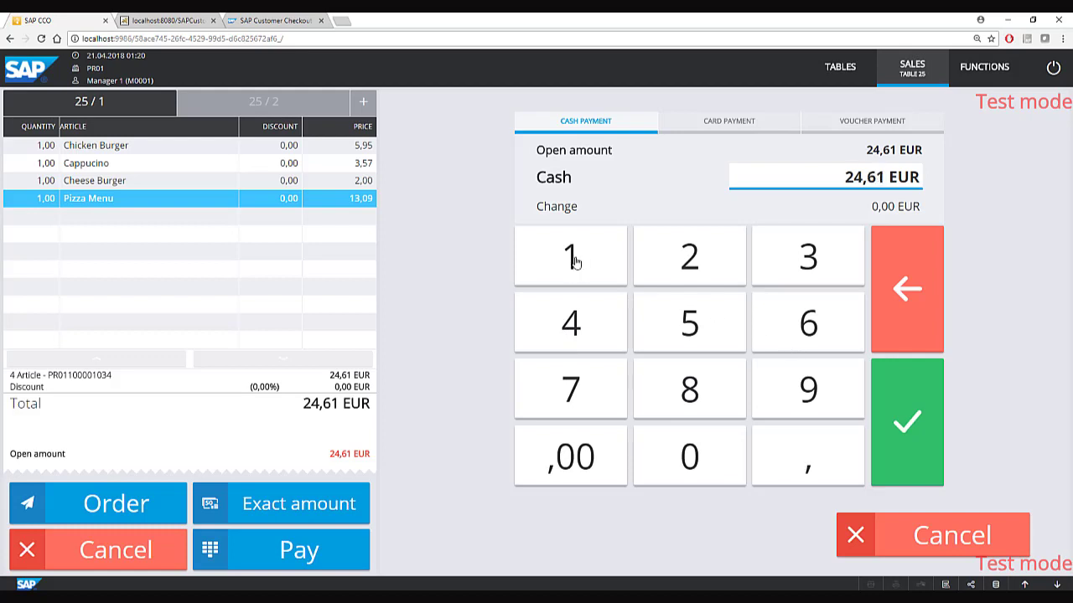
pyautogui.click(905, 416)
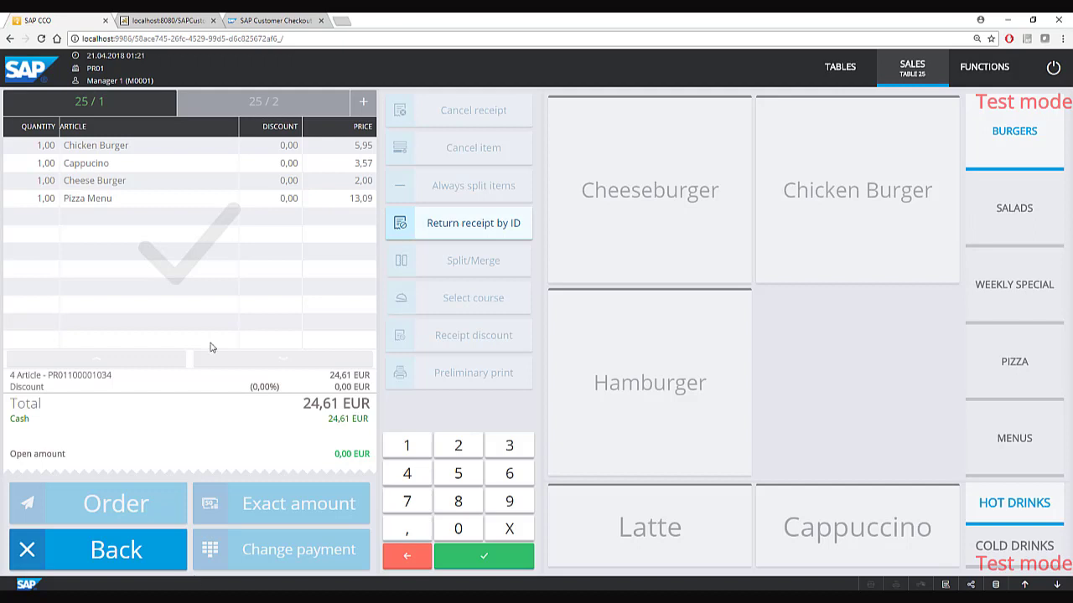
pyautogui.hotkey('ctrl', '3')
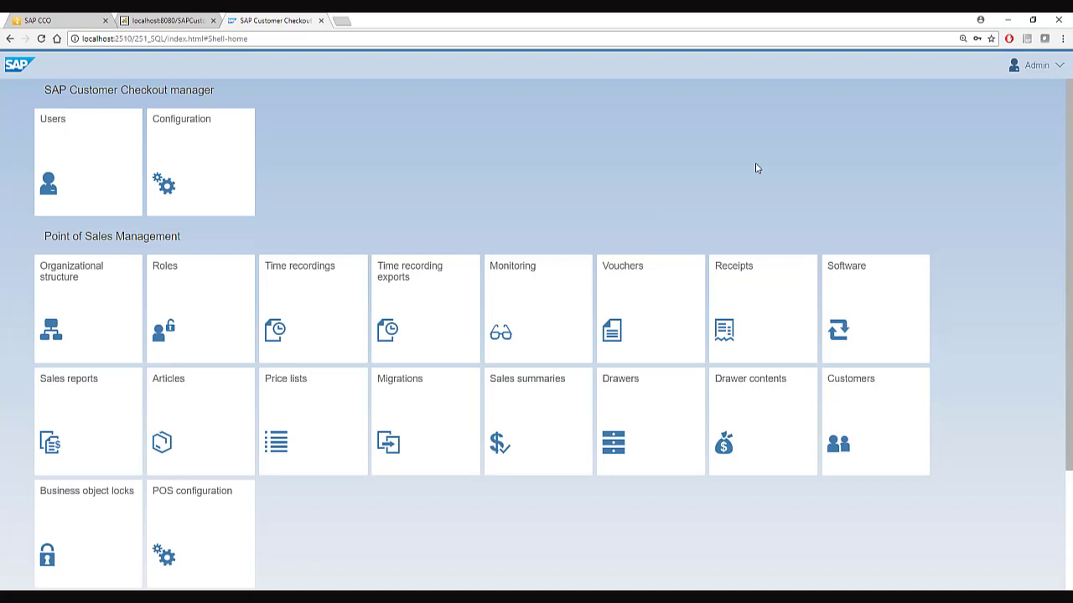
pyautogui.click(764, 315)
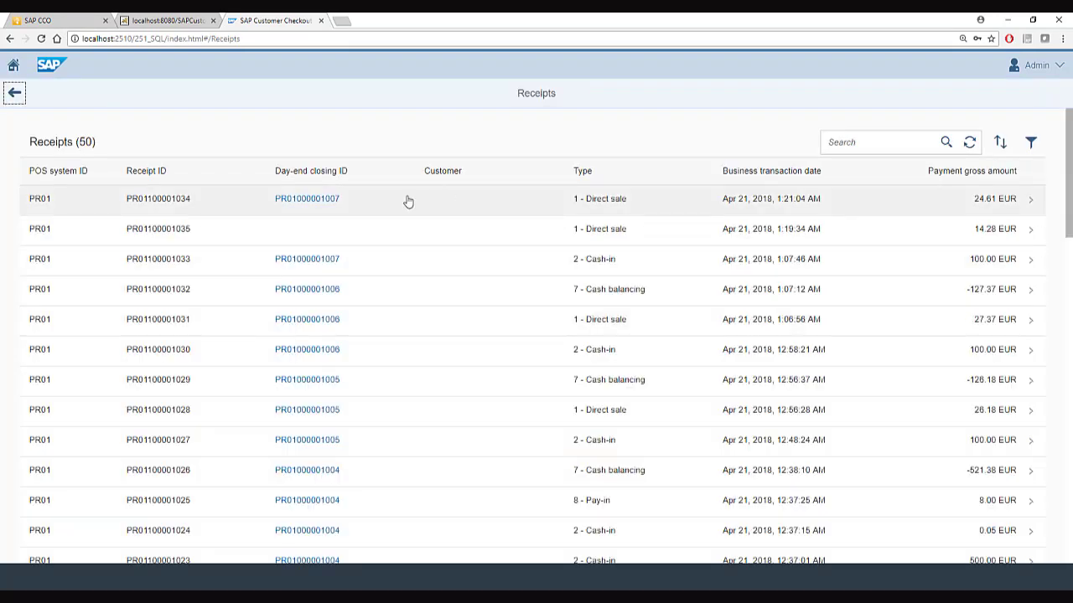
pyautogui.click(408, 202)
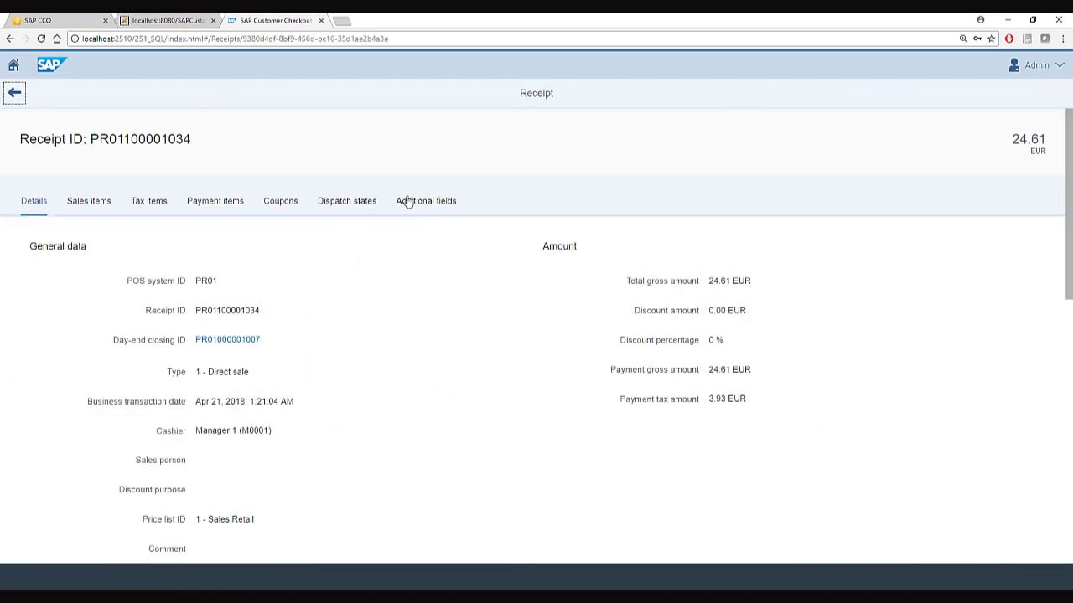
pyautogui.click(92, 201)
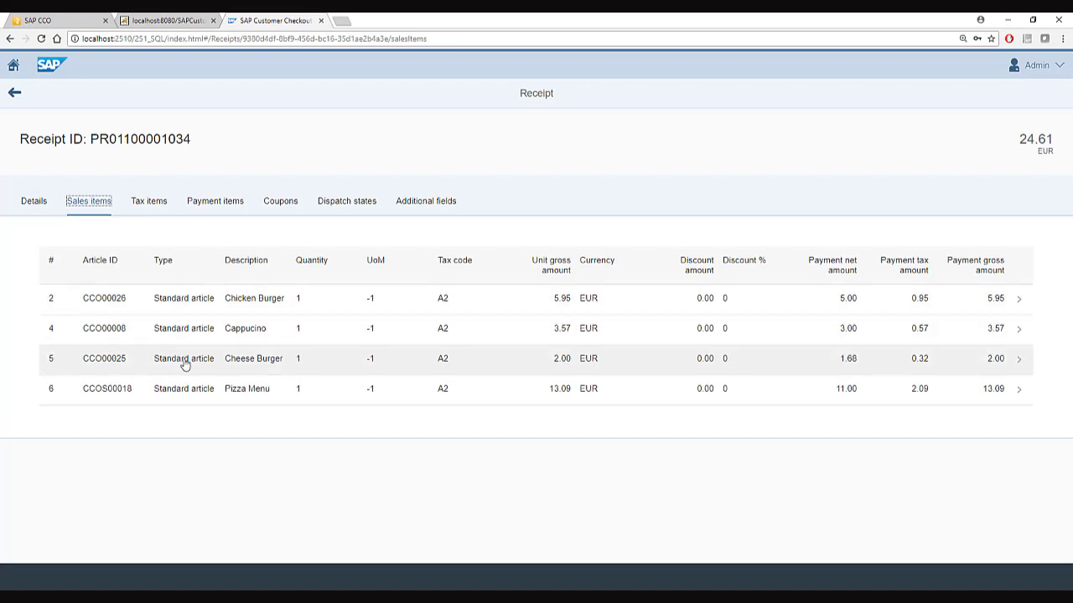
pyautogui.doubleClick(136, 140)
pyautogui.hotkey('ctrl', 'c')
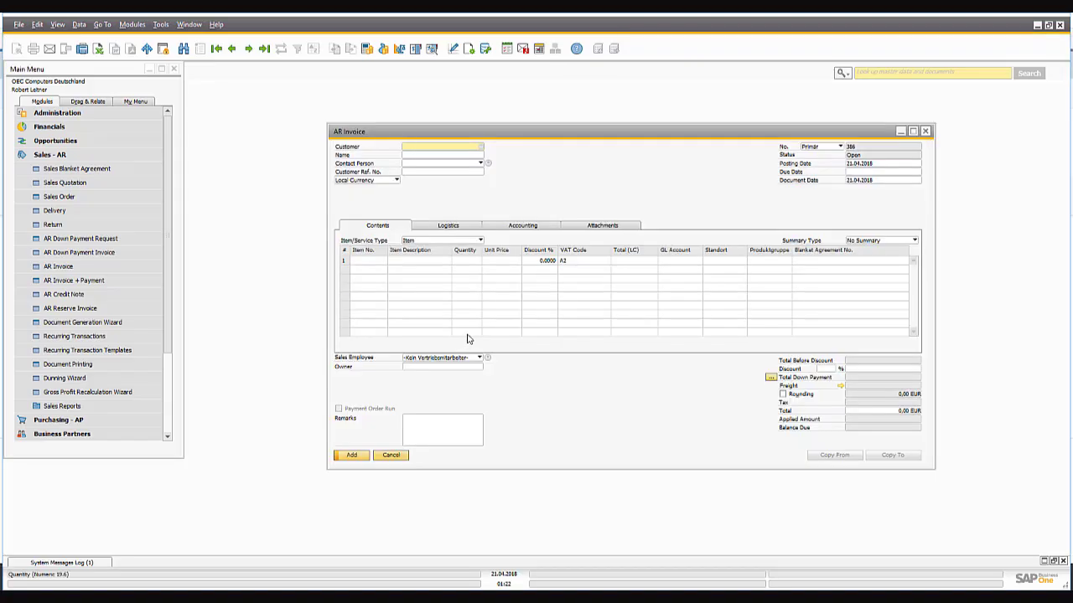
pyautogui.hotkey('ctrl', 'f')
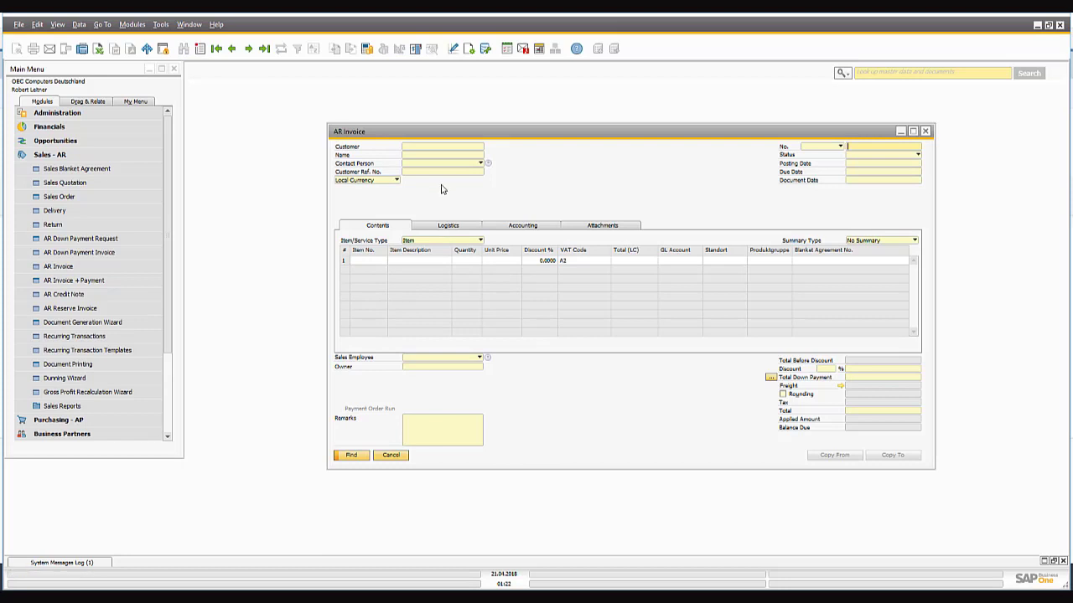
pyautogui.click(428, 173)
pyautogui.write('**')
pyautogui.hotkey('ctrl', 'v')
pyautogui.click(352, 456)
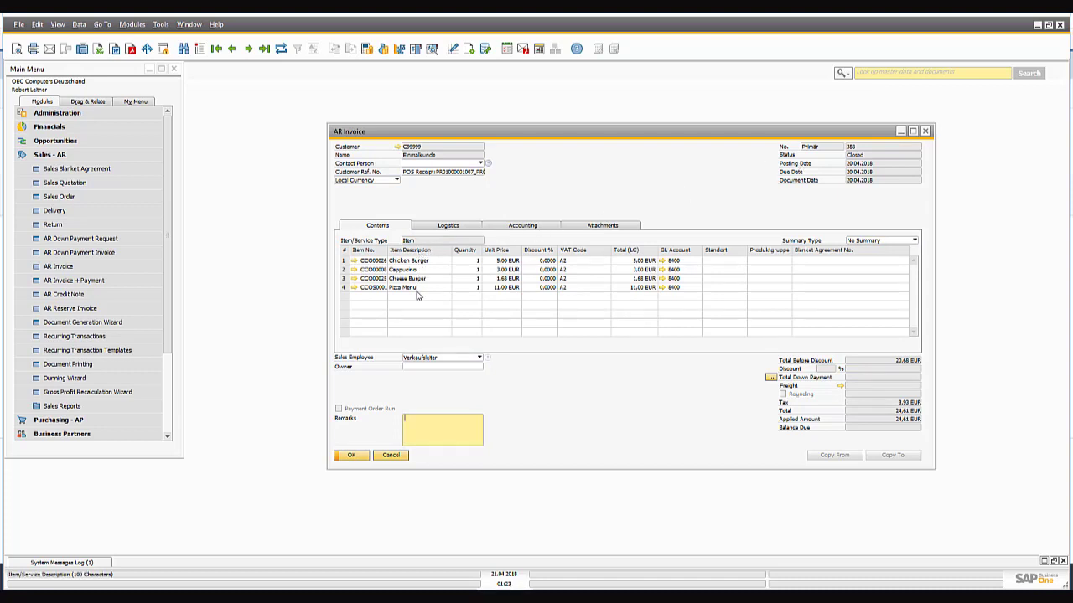
# Step: Check linked incoming payment 90's payment means in the Relationship Map: 24.61 EUR cash
pyautogui.rightClick(540, 186)
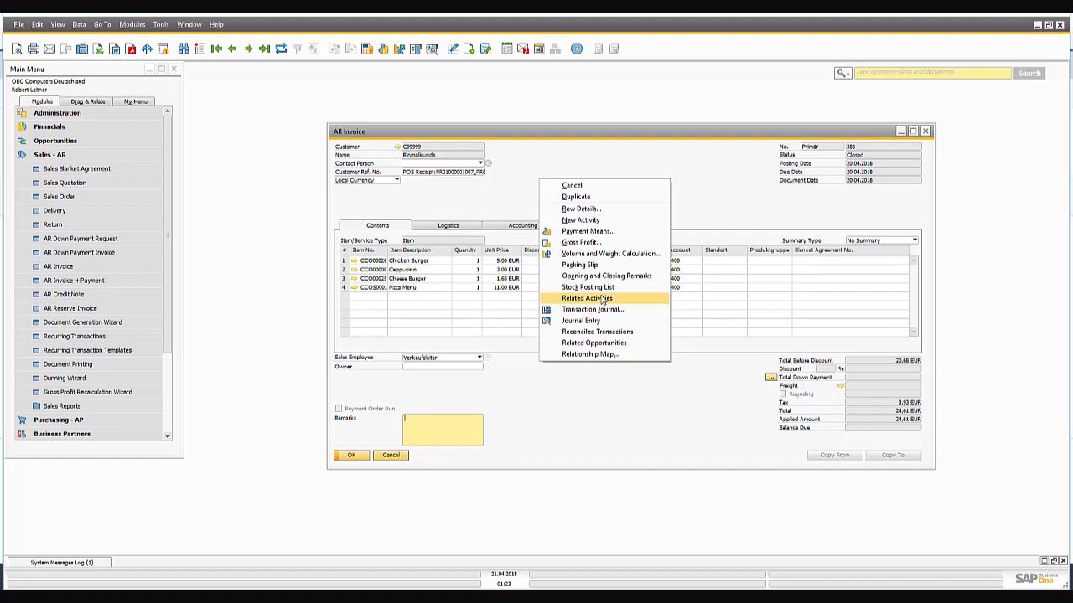
pyautogui.click(602, 355)
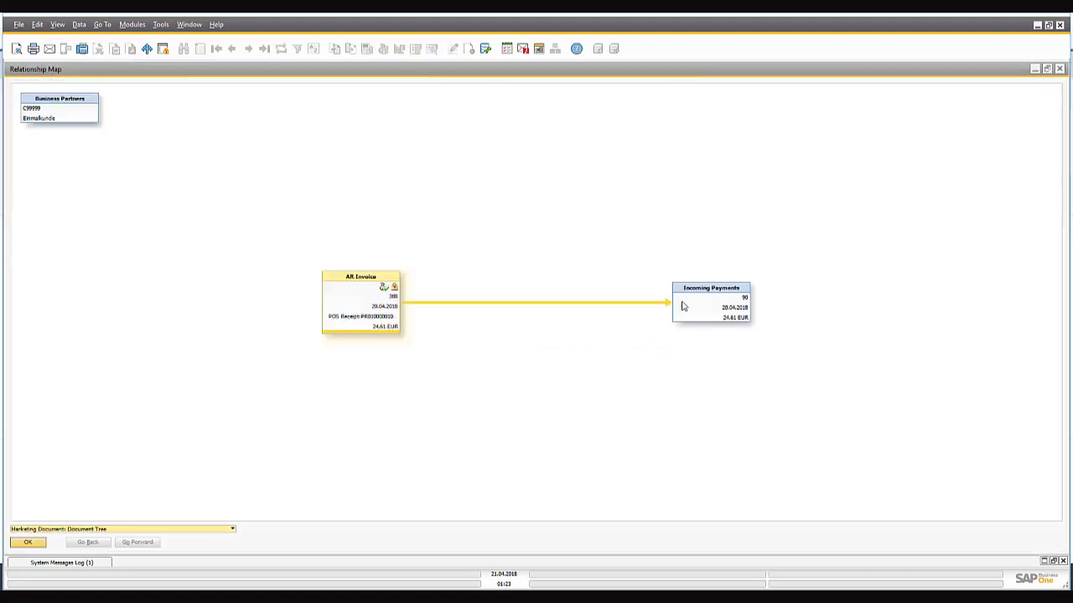
pyautogui.doubleClick(700, 295)
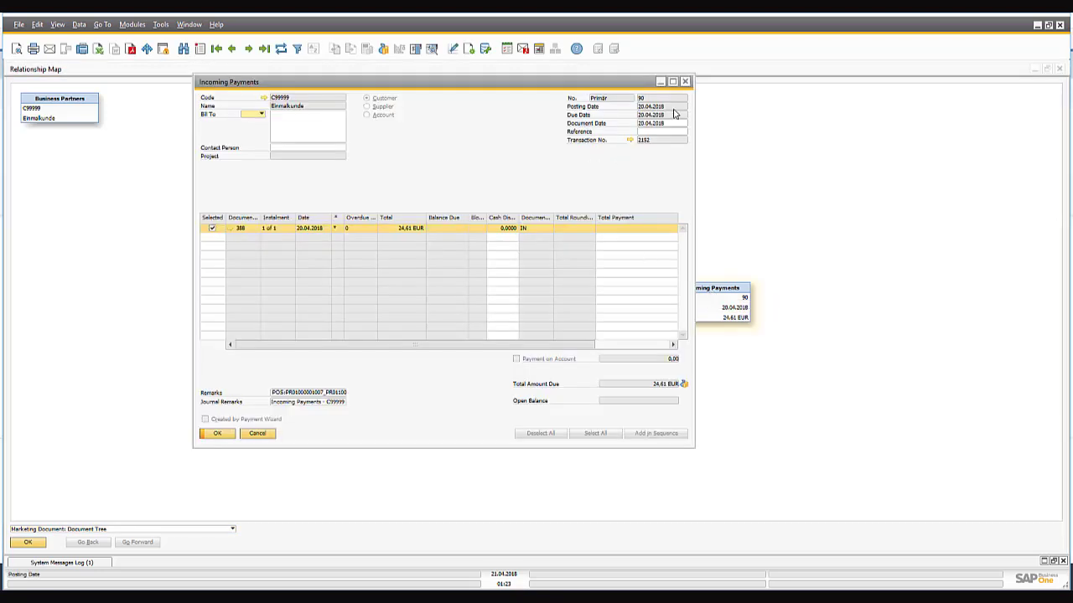
pyautogui.click(383, 48)
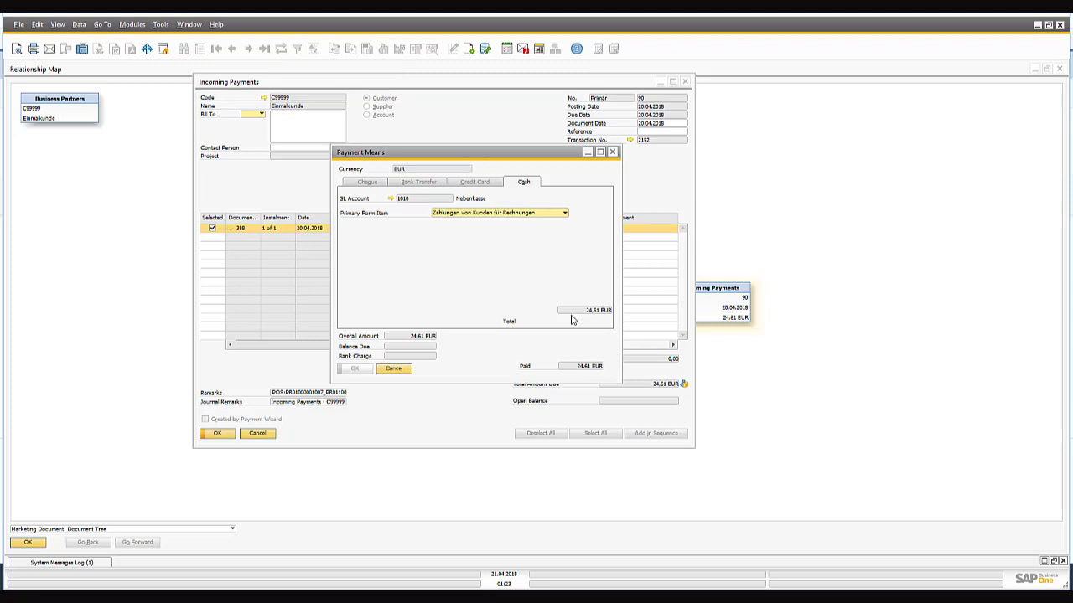
pyautogui.click(393, 369)
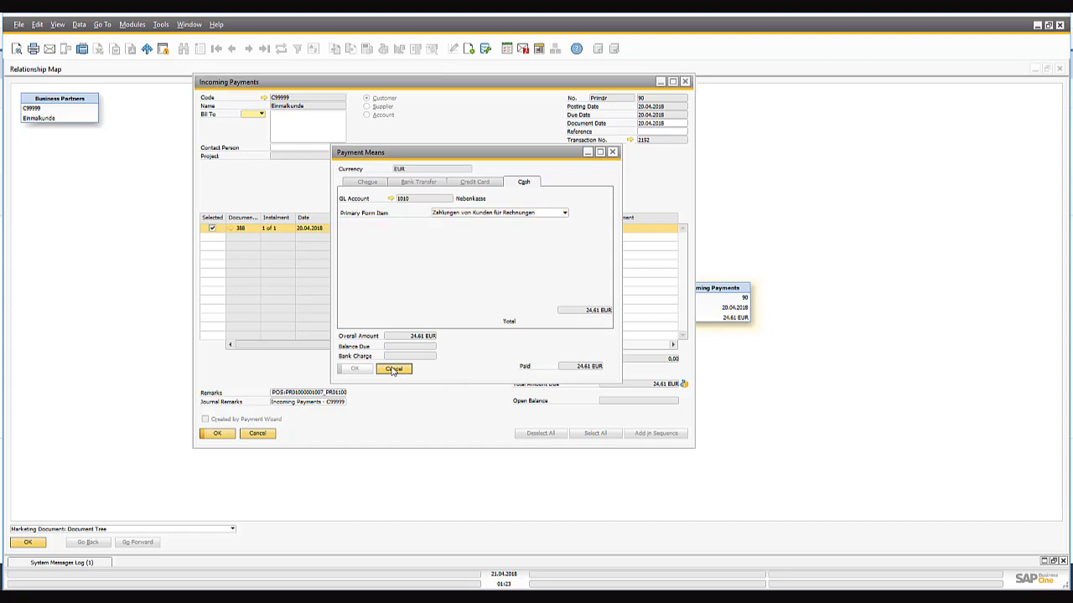
pyautogui.click(260, 435)
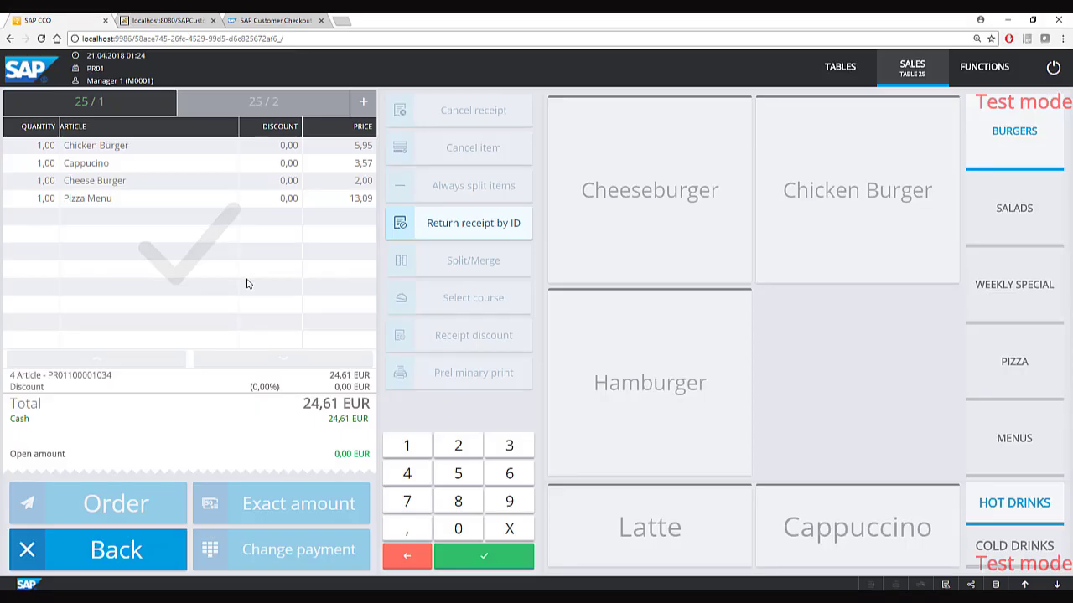
# Step: On receipt 25/2, replace the Caesar salad with a Greek salad and send the order
pyautogui.click(259, 105)
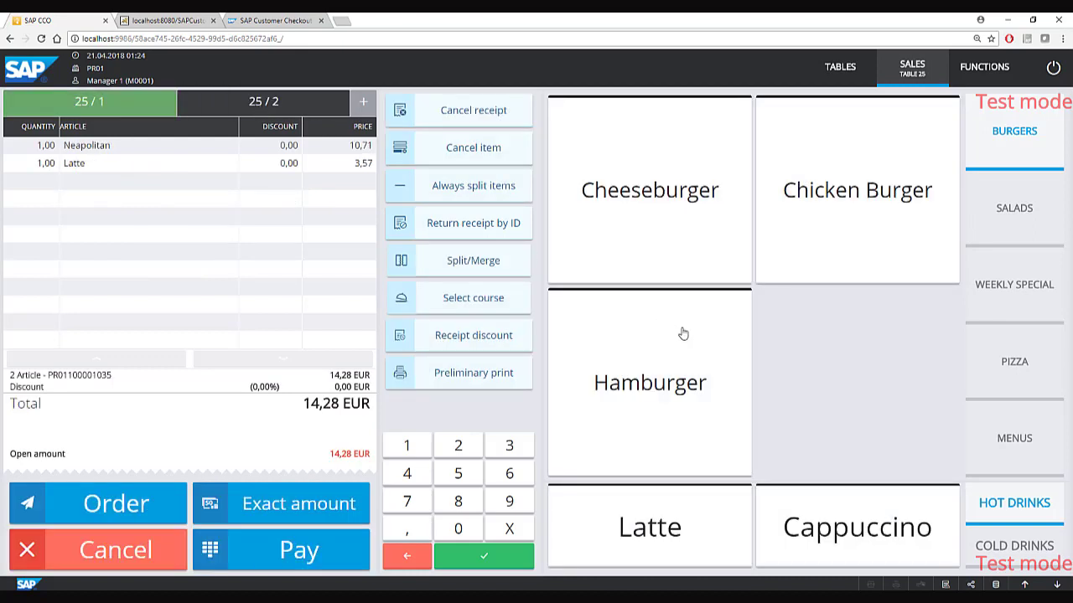
pyautogui.click(1017, 240)
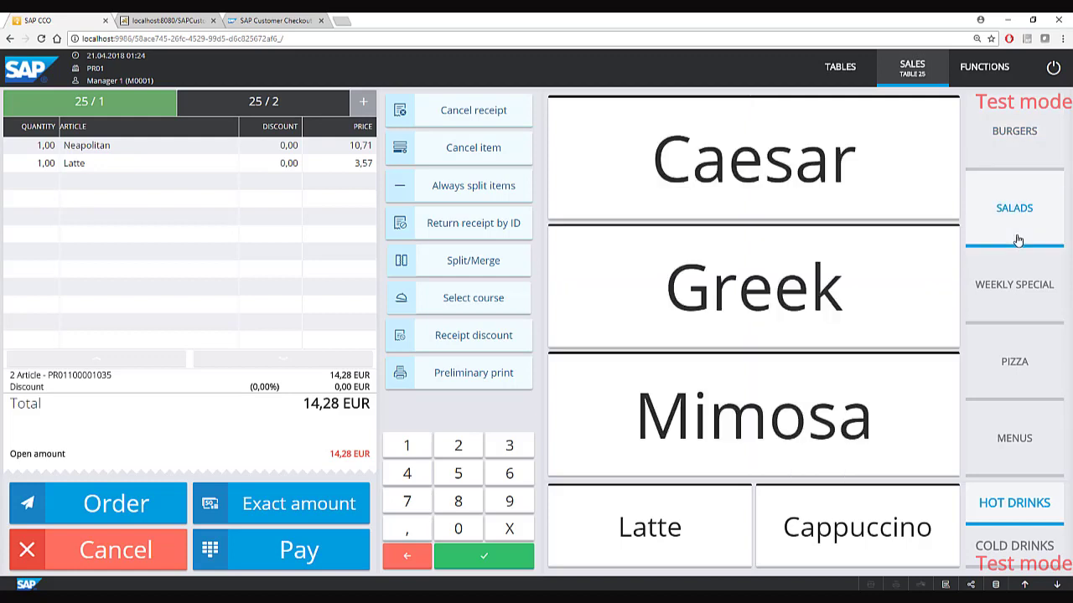
pyautogui.click(767, 170)
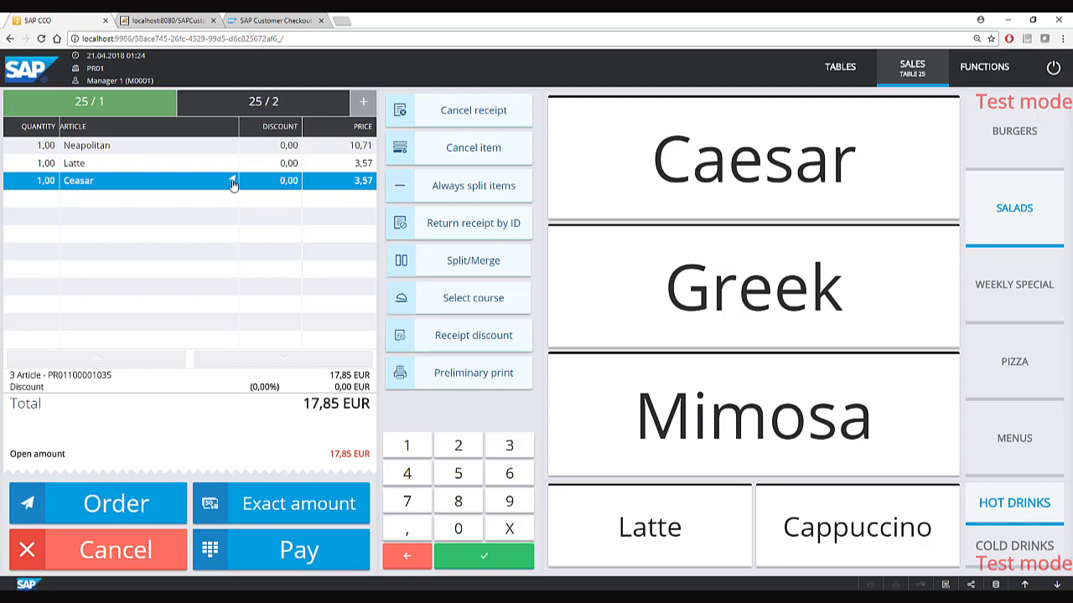
pyautogui.click(450, 164)
pyautogui.click(792, 285)
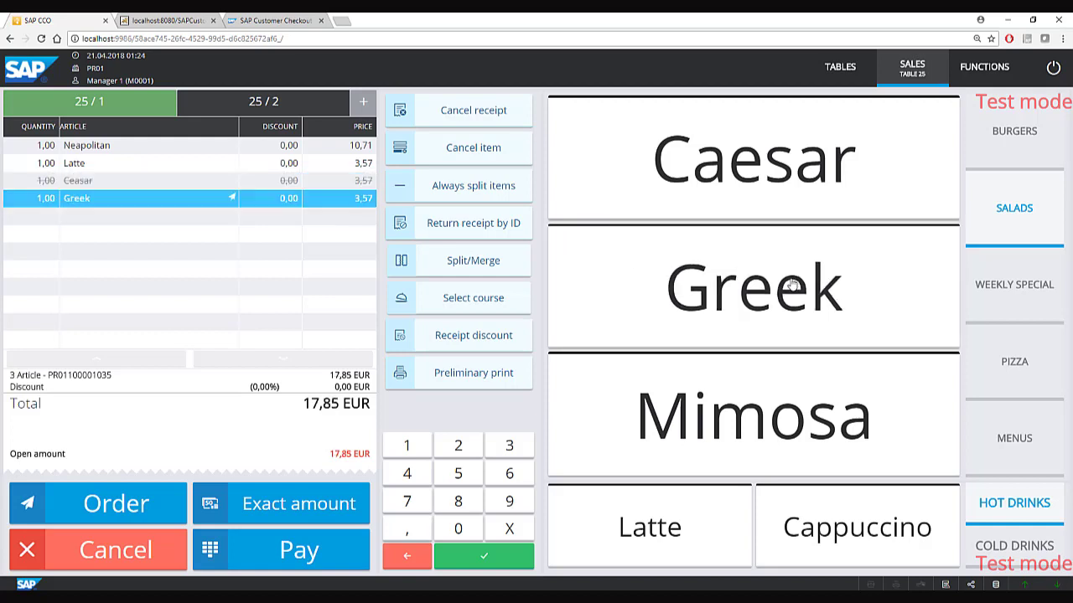
pyautogui.click(115, 506)
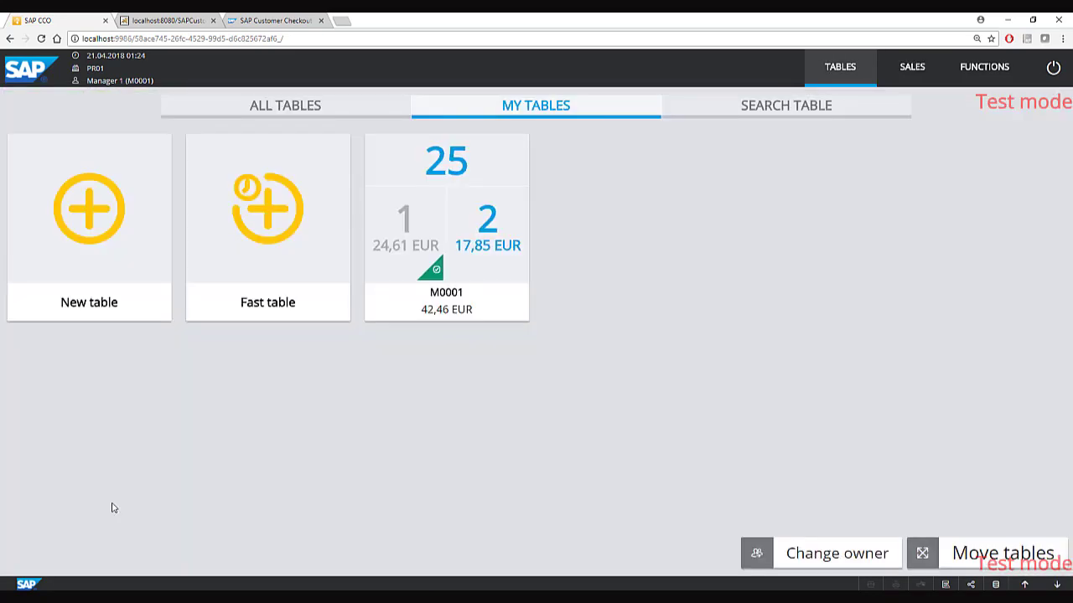
# Step: Void the ordered Greek salad on table 25's bill 2, leaving 14,28 EUR to pay
pyautogui.click(503, 220)
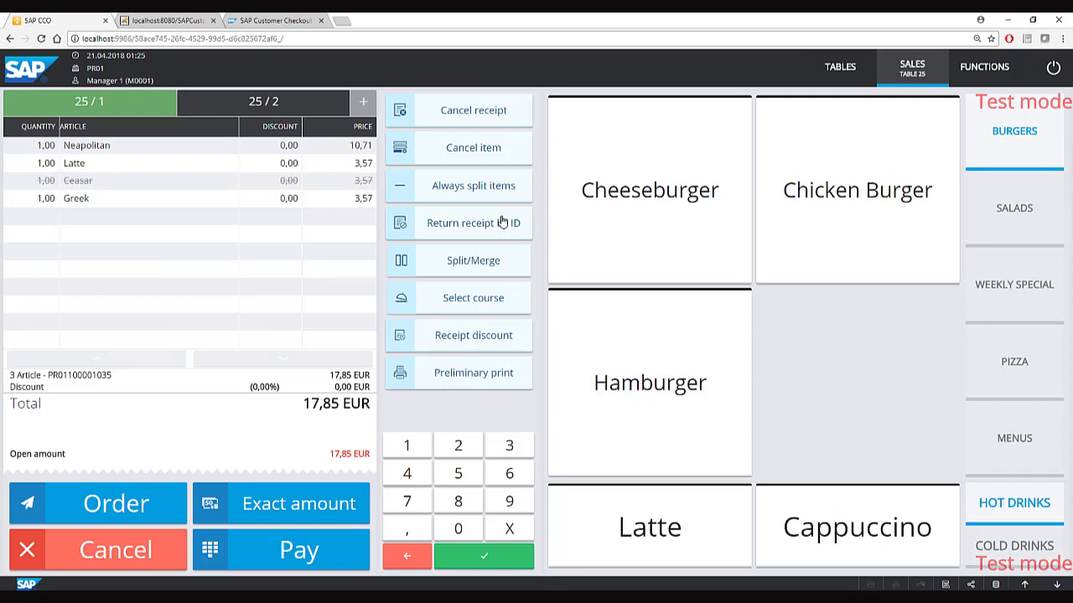
pyautogui.click(115, 203)
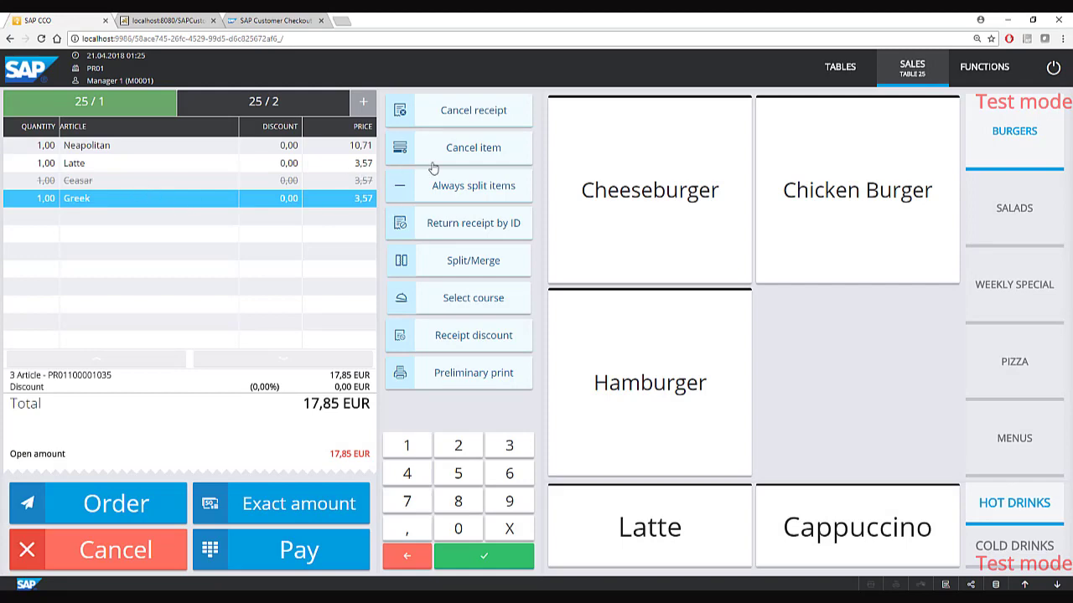
pyautogui.click(472, 152)
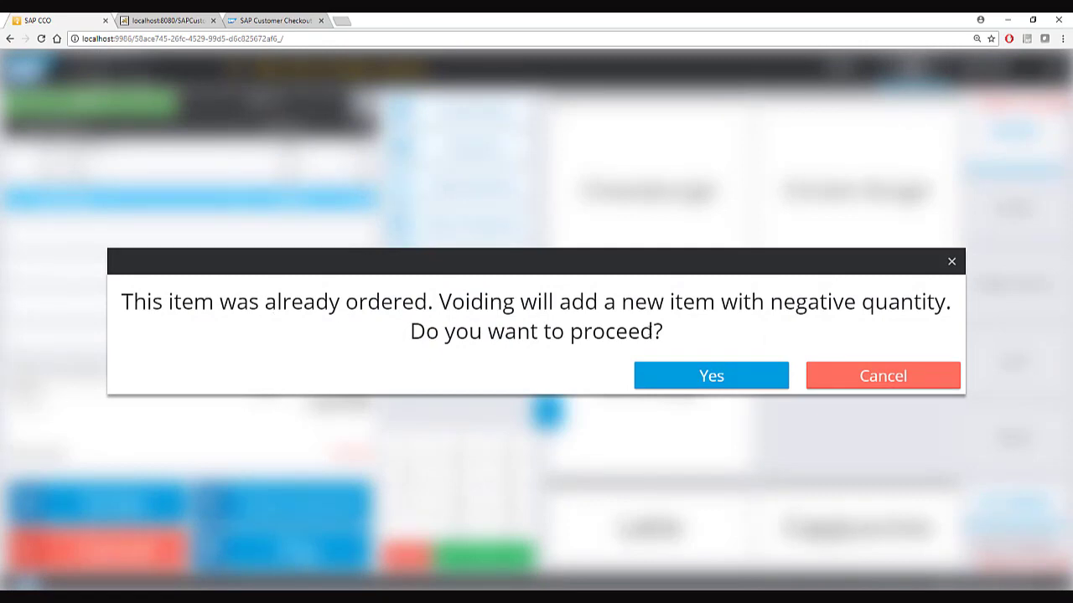
pyautogui.click(709, 376)
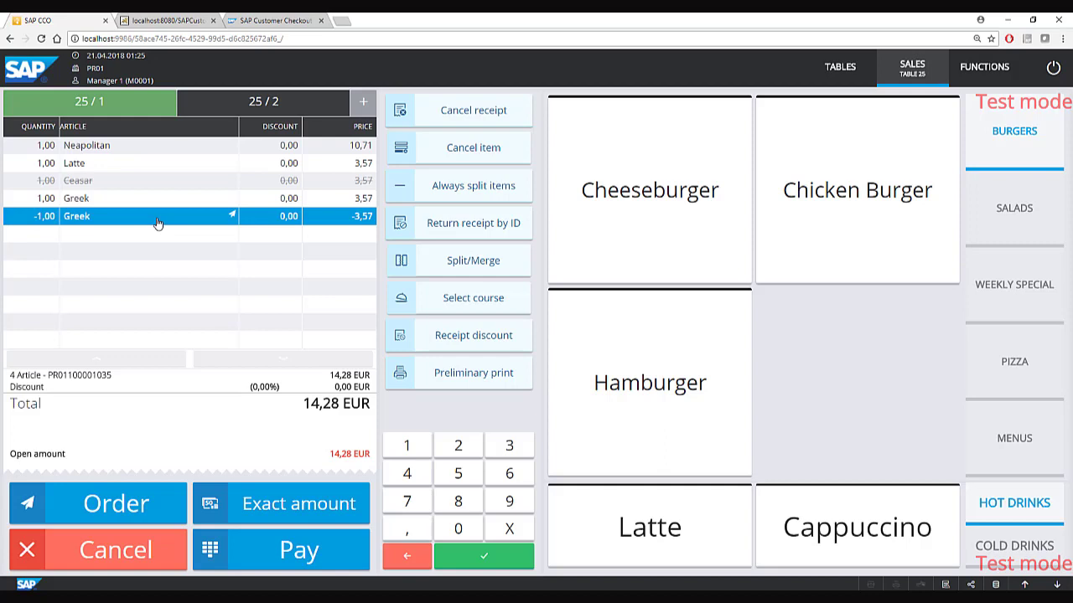
pyautogui.click(158, 222)
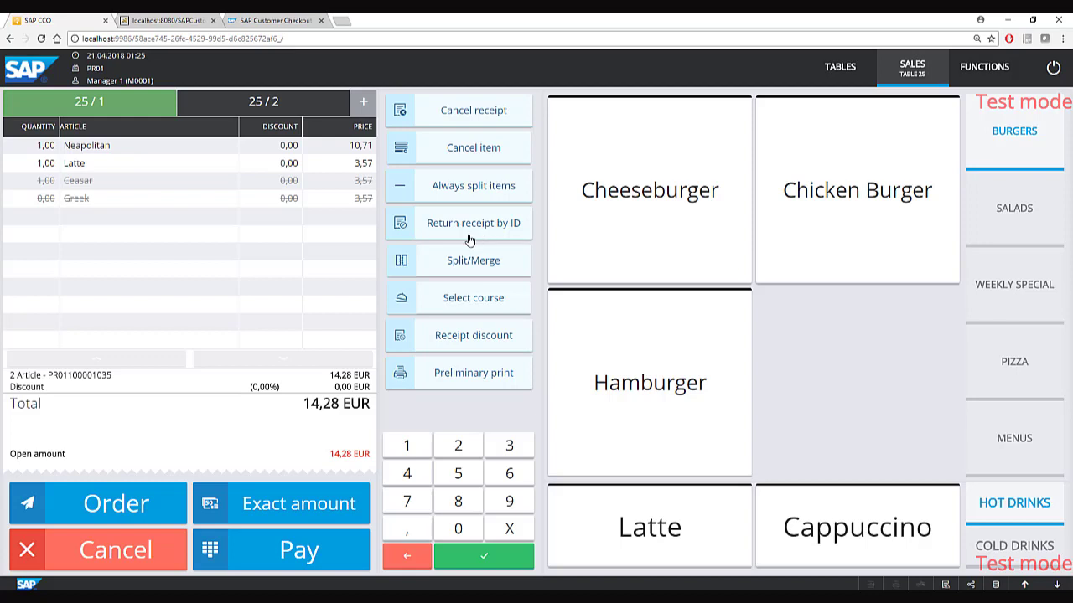
pyautogui.click(308, 546)
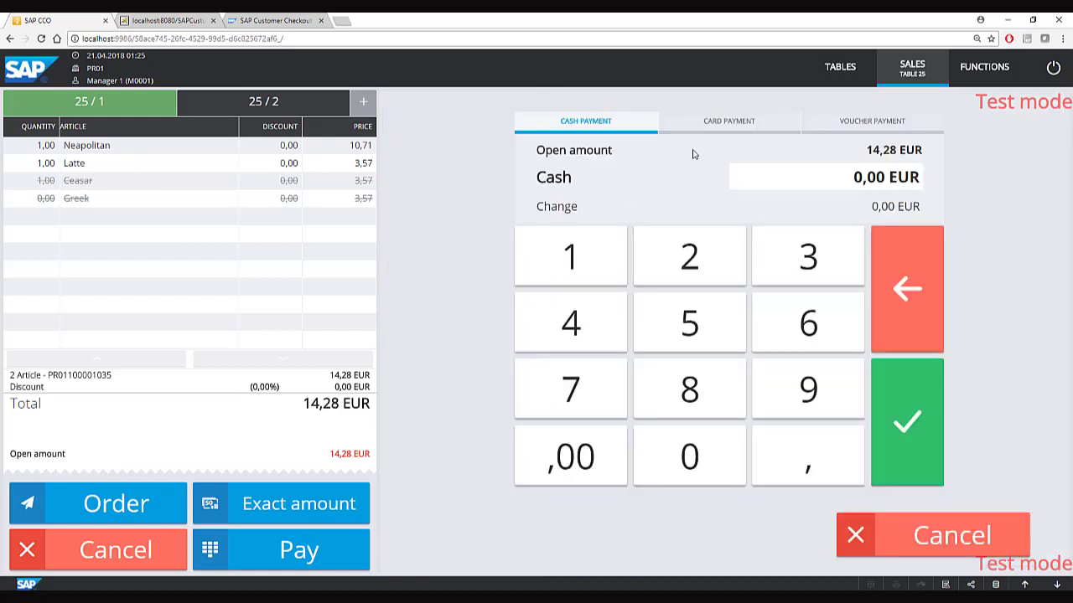
pyautogui.click(727, 122)
pyautogui.click(593, 332)
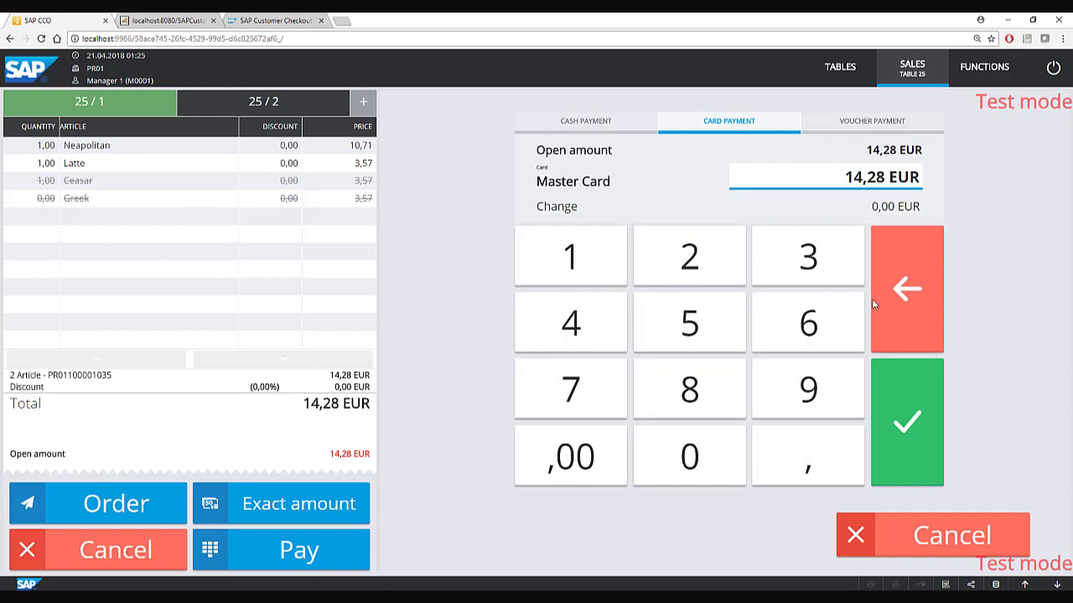
pyautogui.click(918, 422)
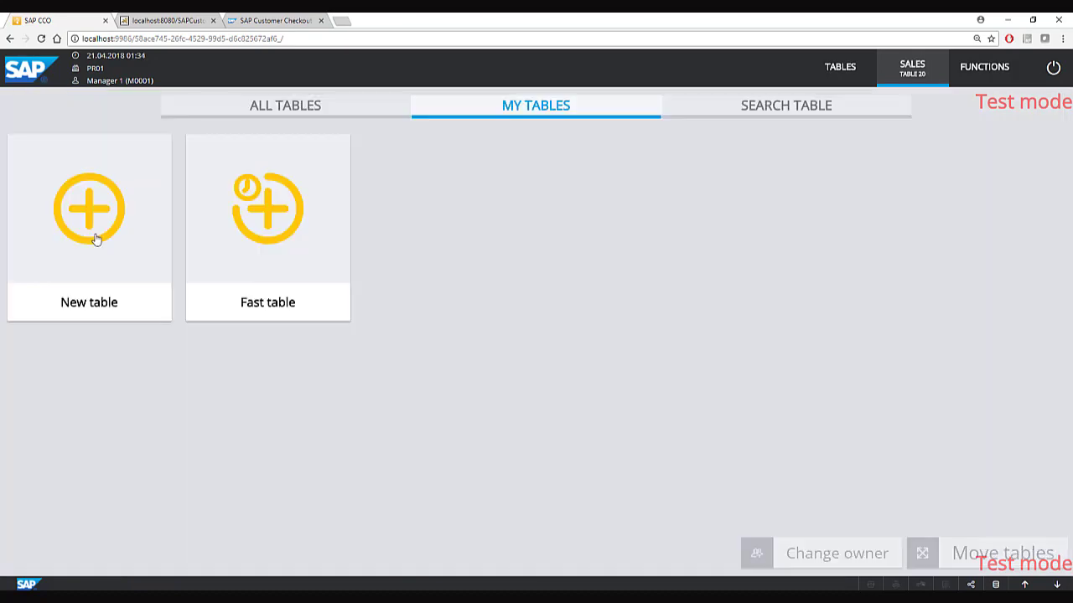
# Step: Create table 20 and add a Neapolitan and a Sicilian pizza
pyautogui.click(96, 240)
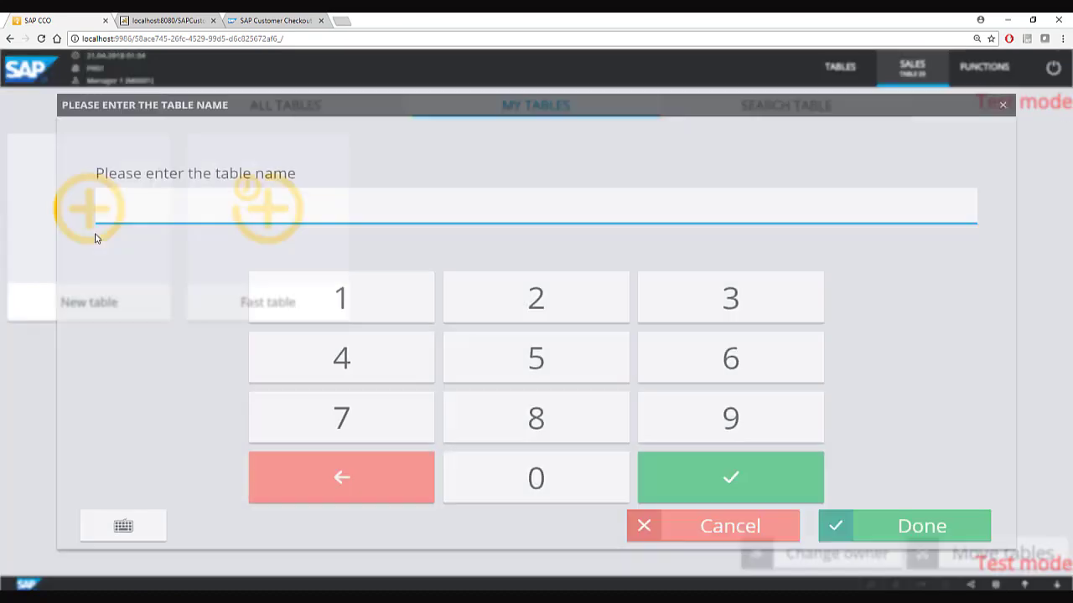
pyautogui.click(481, 316)
pyautogui.click(545, 500)
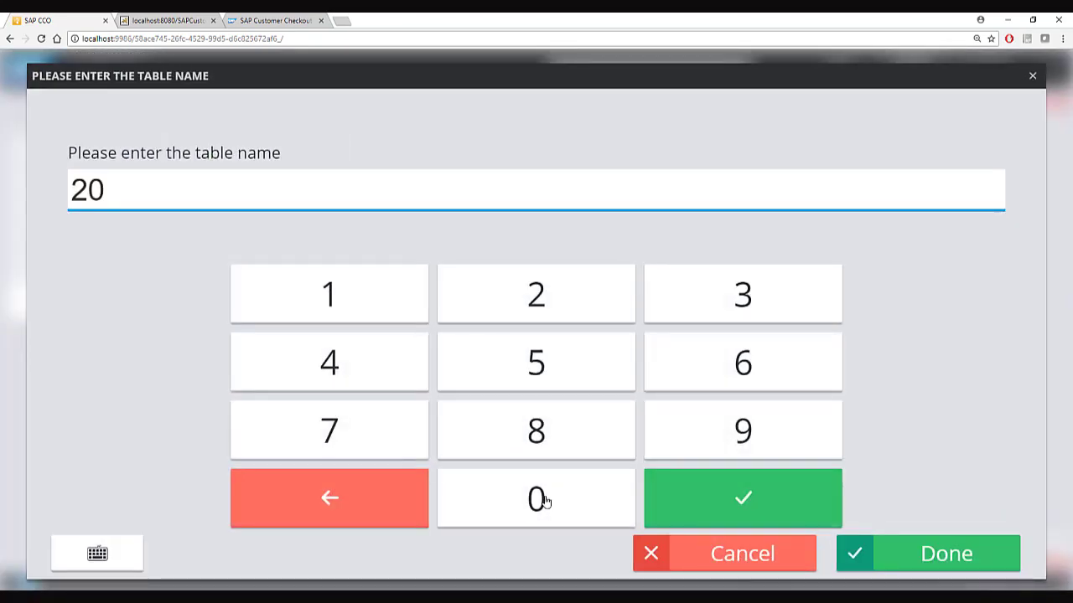
pyautogui.click(876, 563)
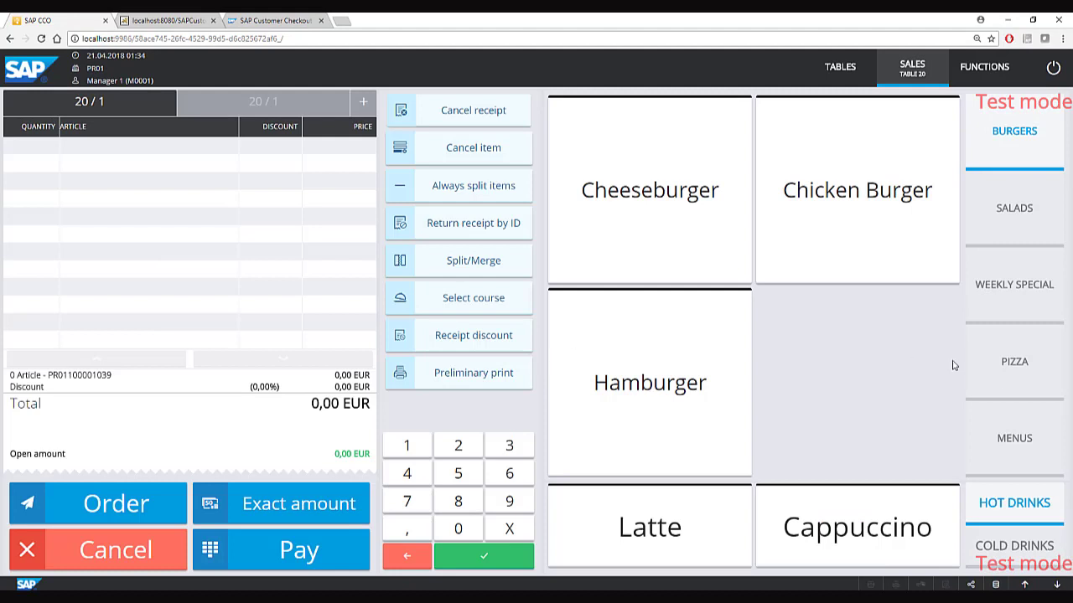
pyautogui.click(1004, 379)
pyautogui.click(684, 219)
pyautogui.click(691, 329)
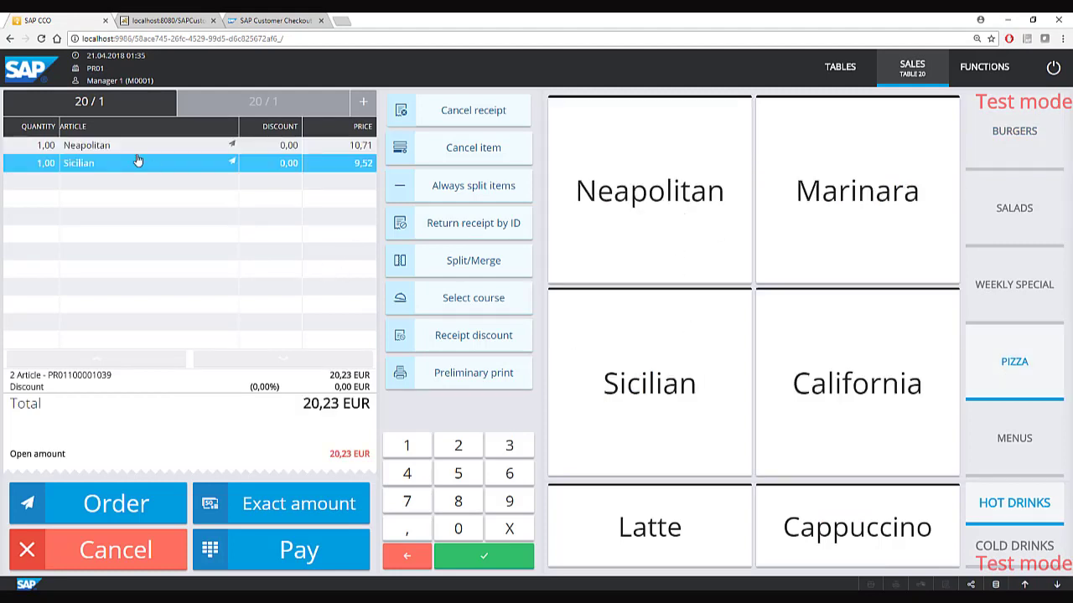
# Step: Set Neapolitan to quantity 3 at price 10,00 and send the 39,52 EUR order
pyautogui.click(34, 149)
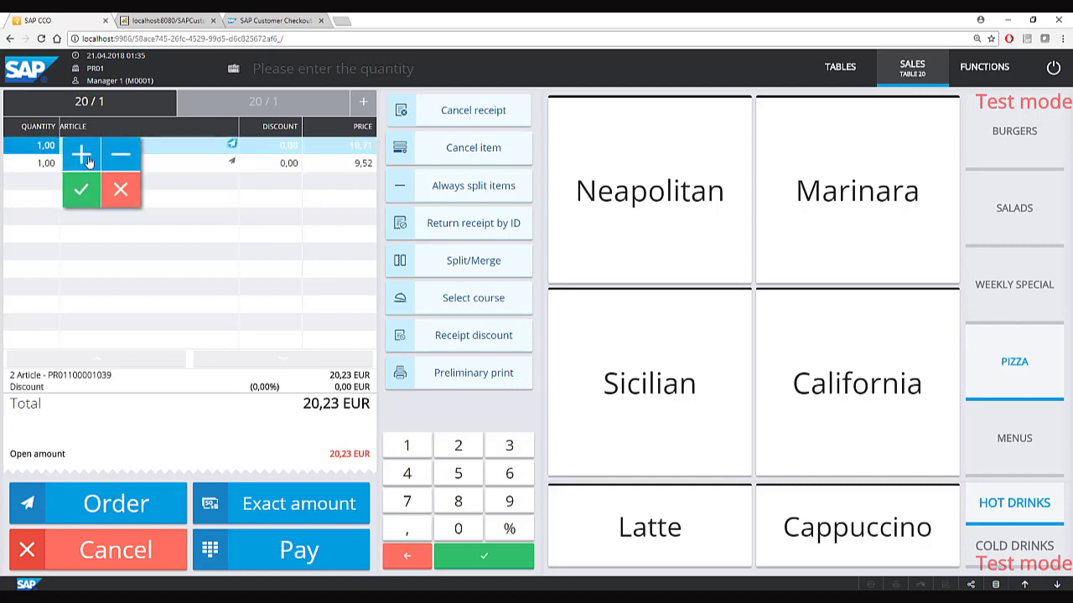
pyautogui.click(81, 154)
pyautogui.click(81, 154)
pyautogui.click(82, 190)
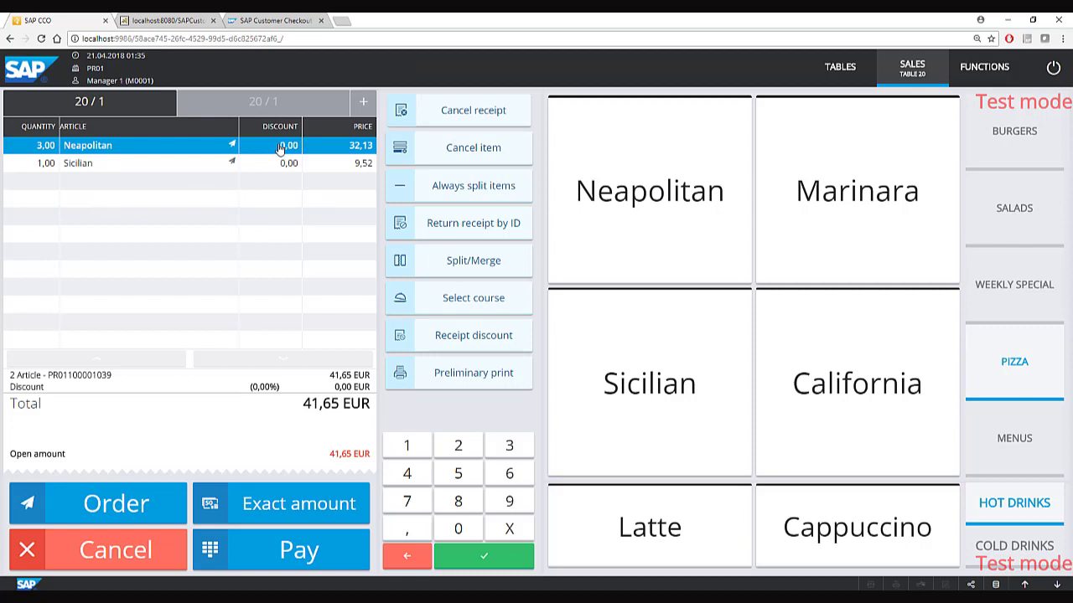
pyautogui.click(340, 149)
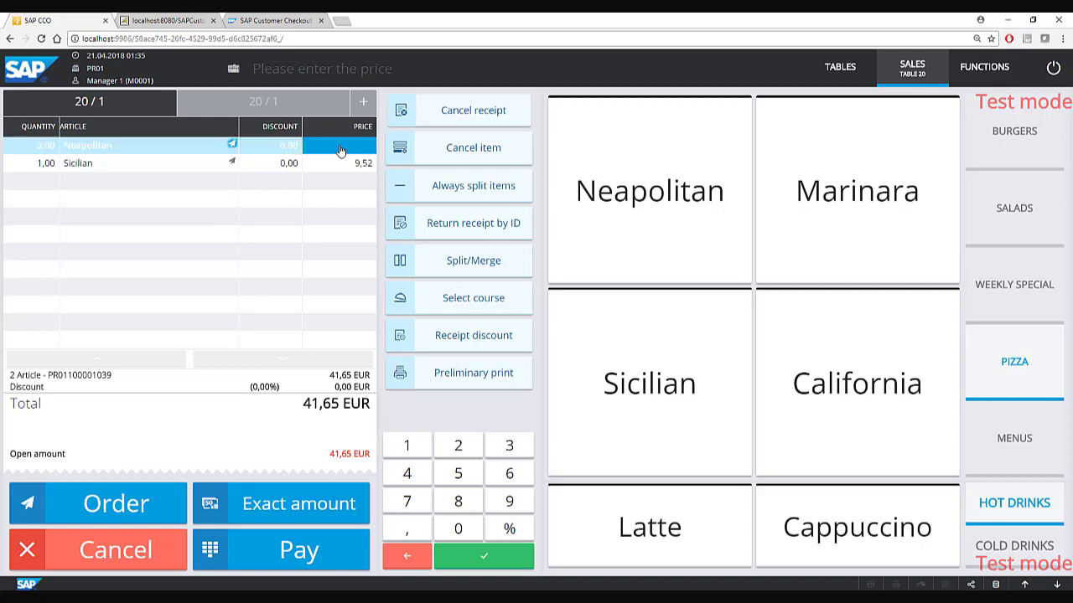
pyautogui.write('10')
pyautogui.press('Return')
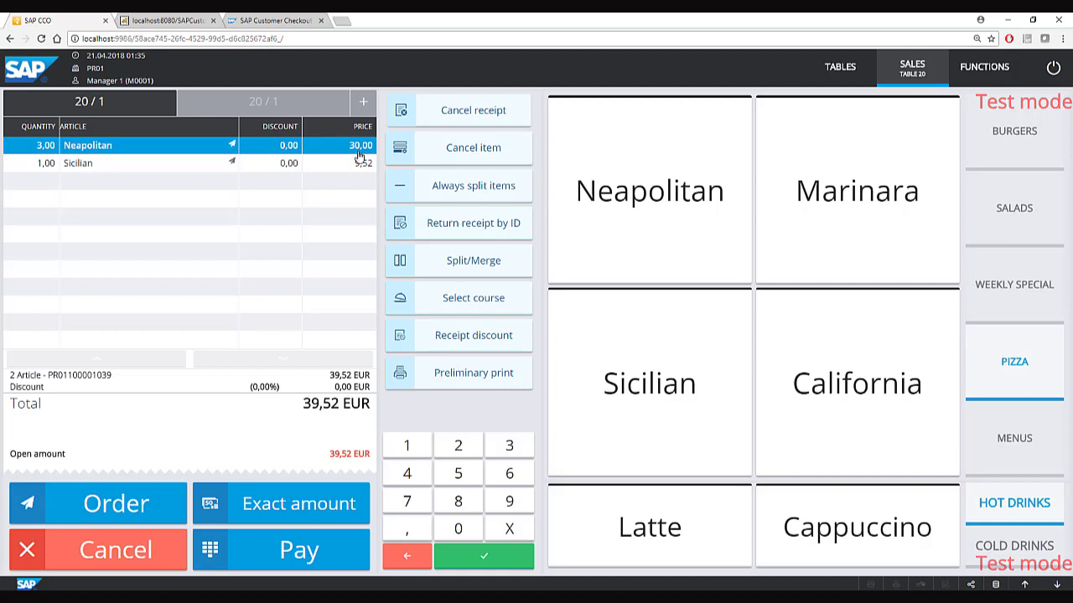
pyautogui.click(120, 511)
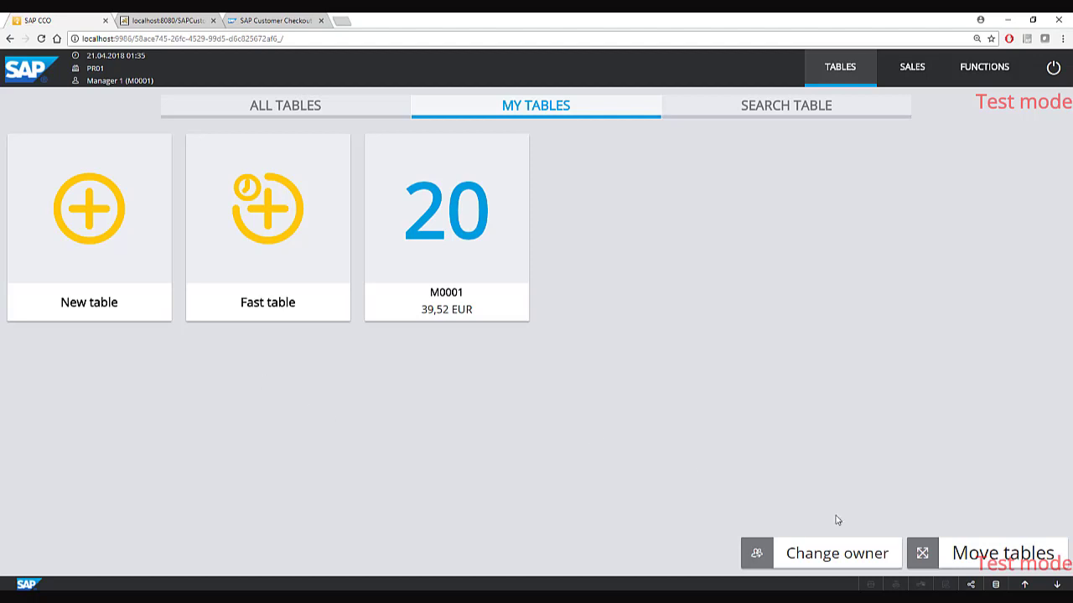
# Step: Move table 20's 39,52 EUR order to a new table named 207
pyautogui.click(947, 550)
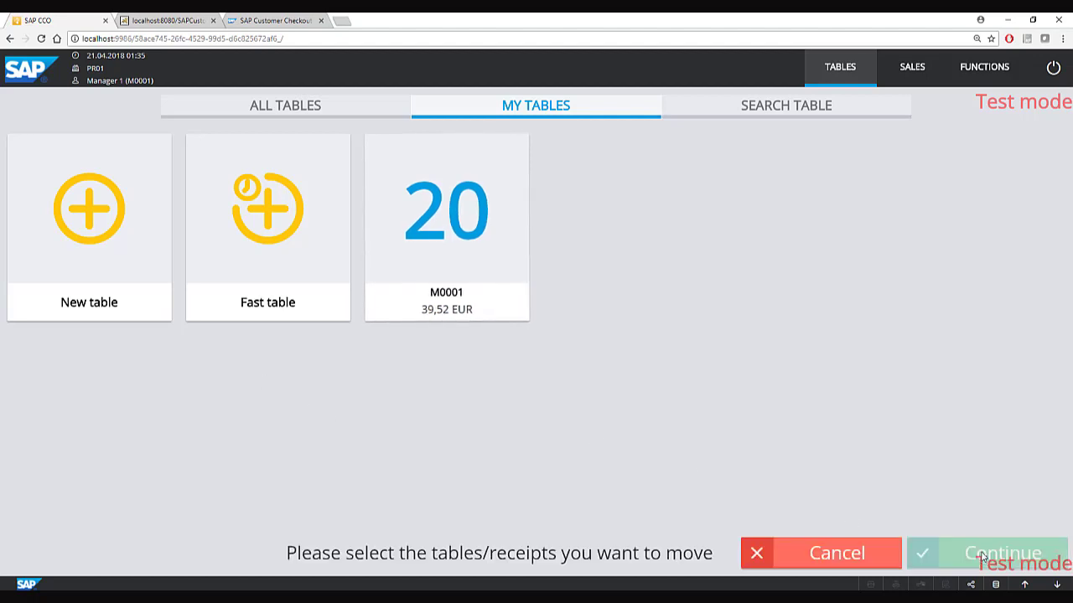
pyautogui.click(438, 261)
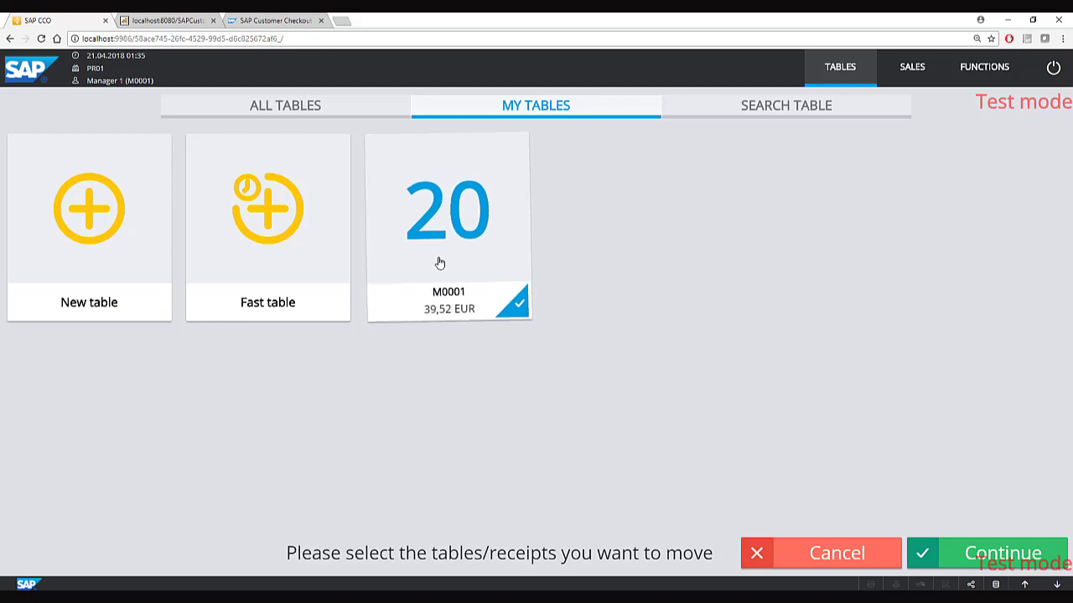
pyautogui.press('Return')
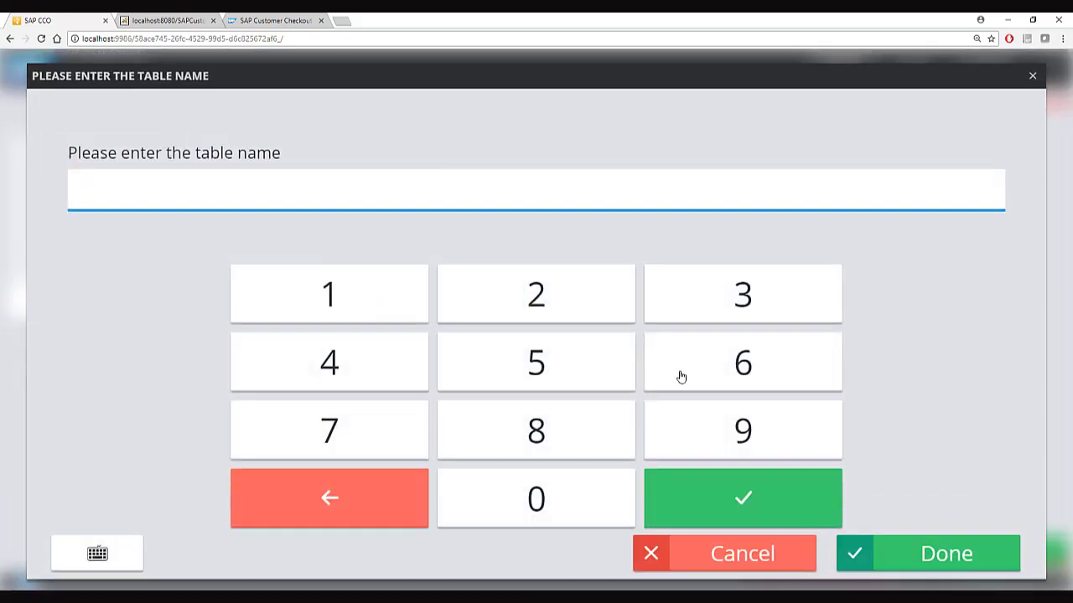
pyautogui.click(543, 306)
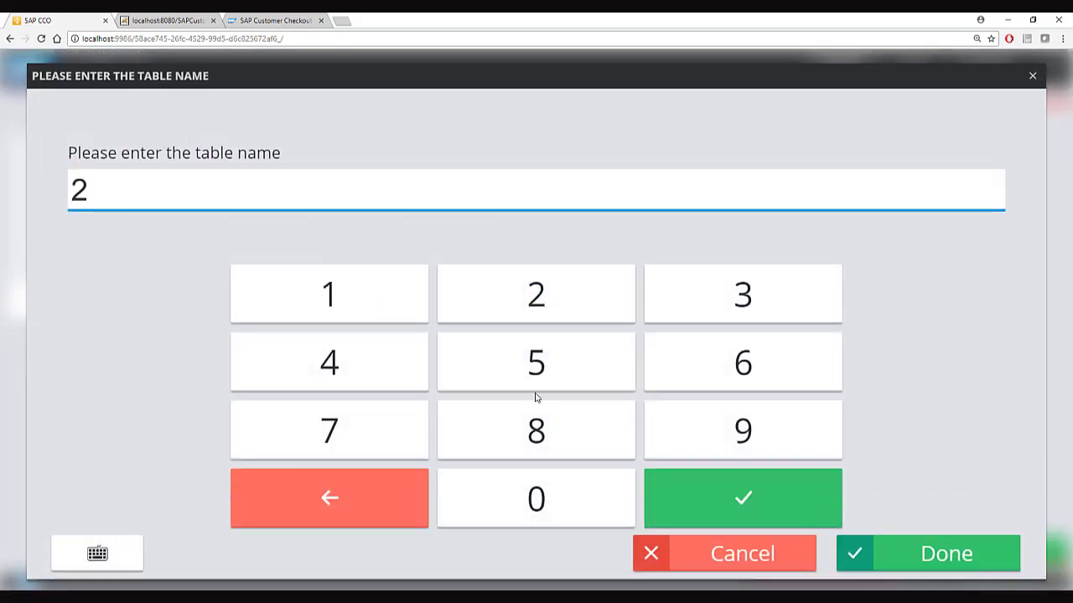
pyautogui.click(523, 501)
pyautogui.click(315, 441)
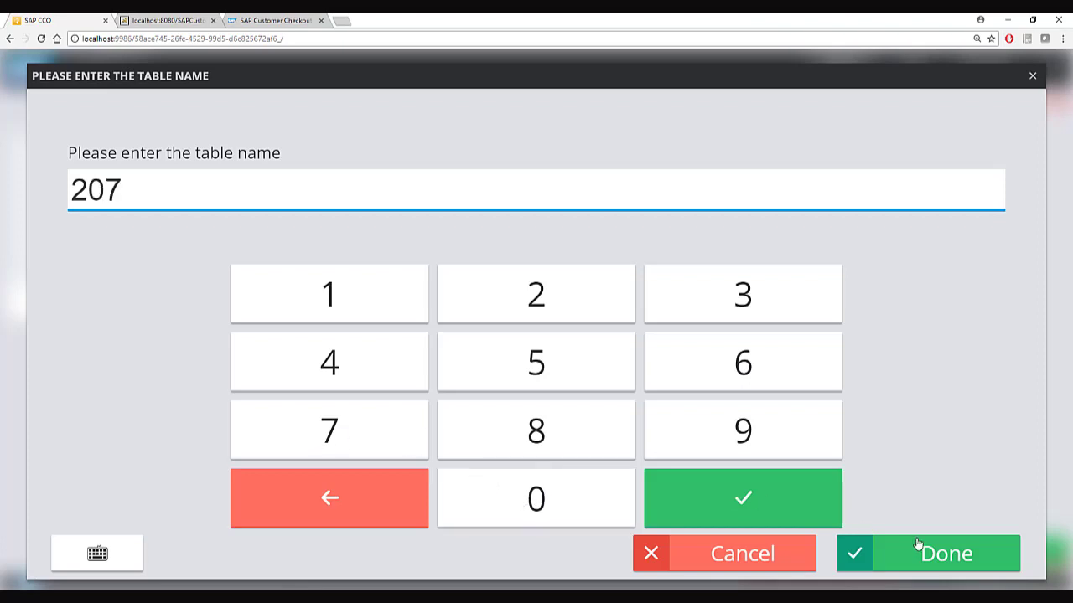
pyautogui.click(938, 555)
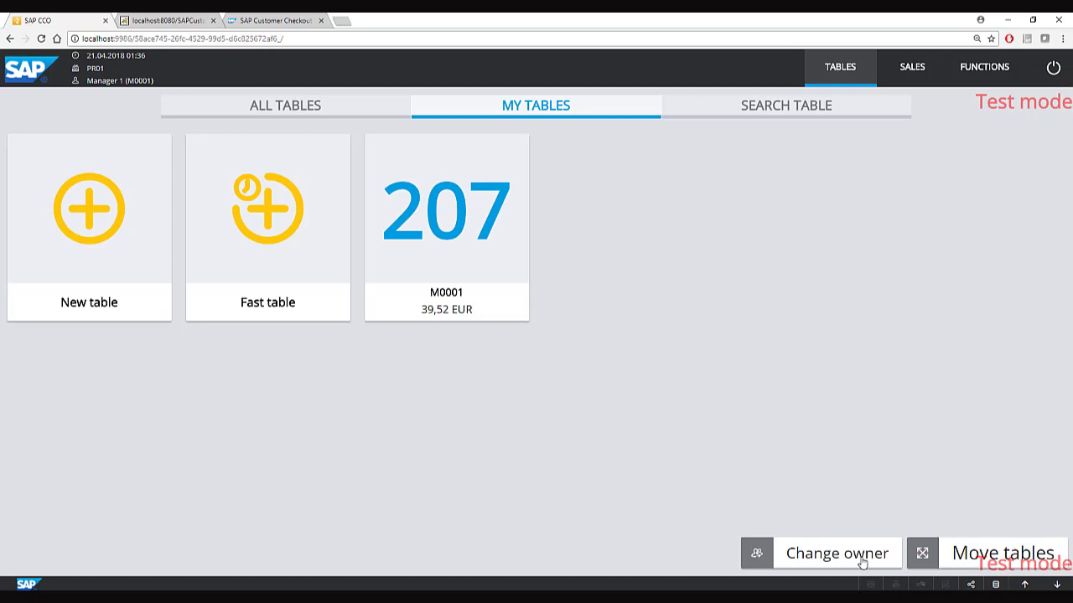
# Step: Begin reassigning table 207 to a new owner, then cancel, keeping it in My Tables
pyautogui.click(862, 563)
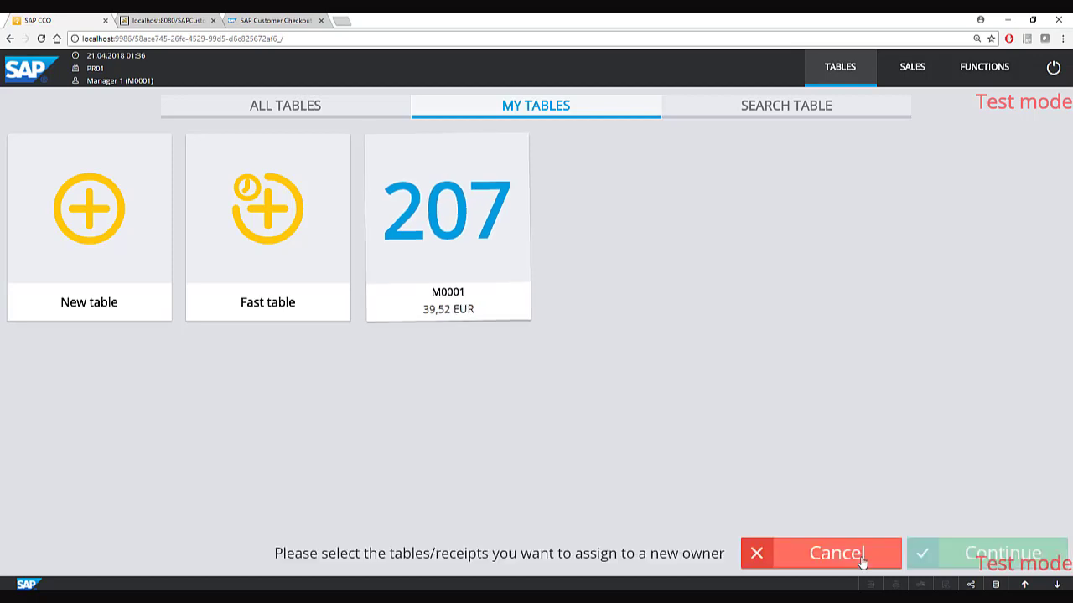
pyautogui.click(441, 254)
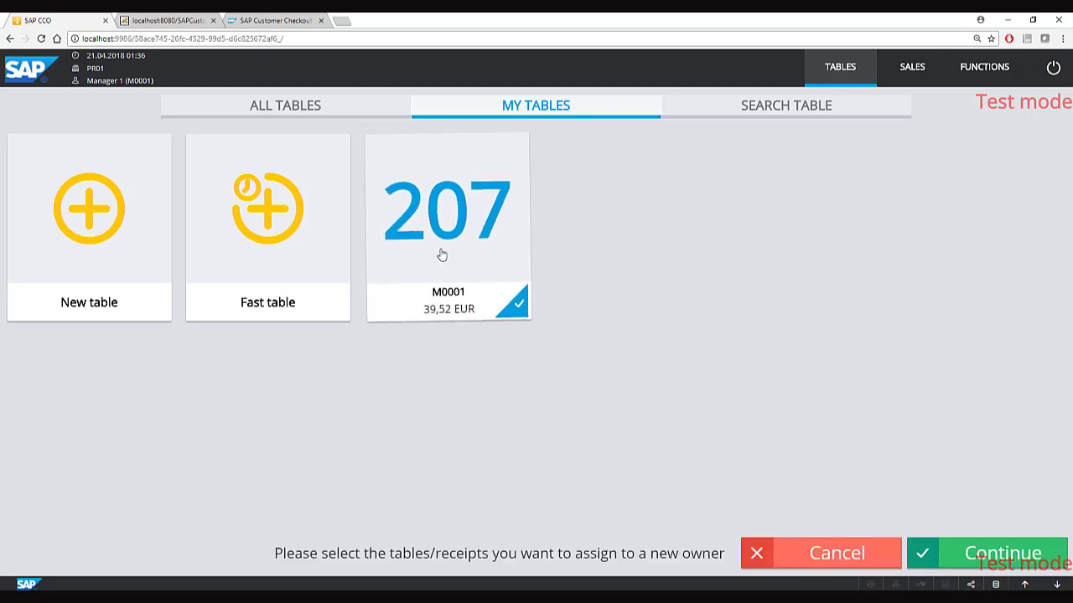
pyautogui.click(972, 546)
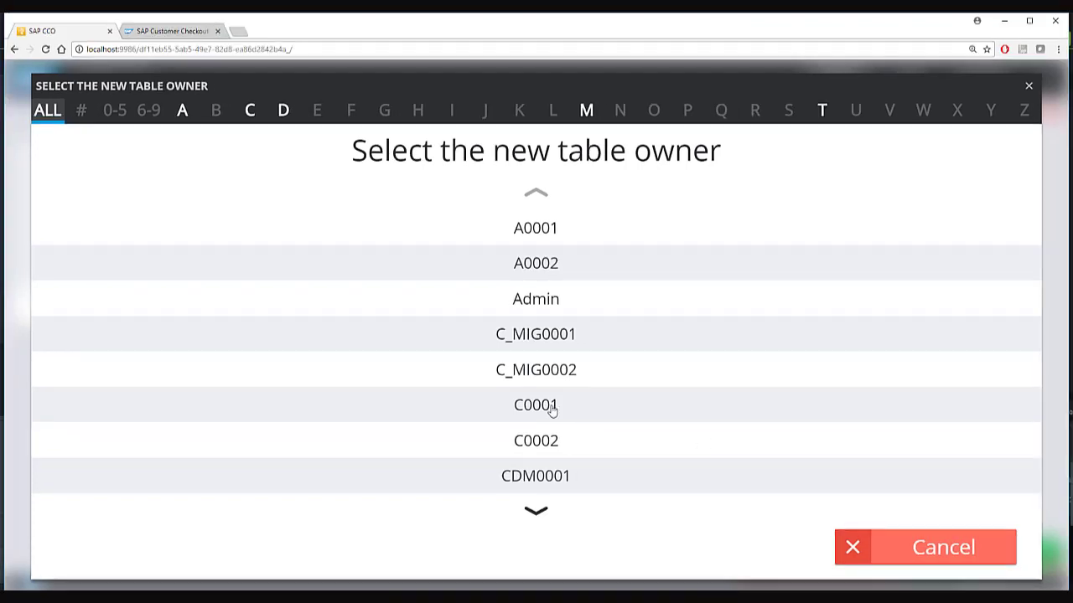
pyautogui.click(551, 410)
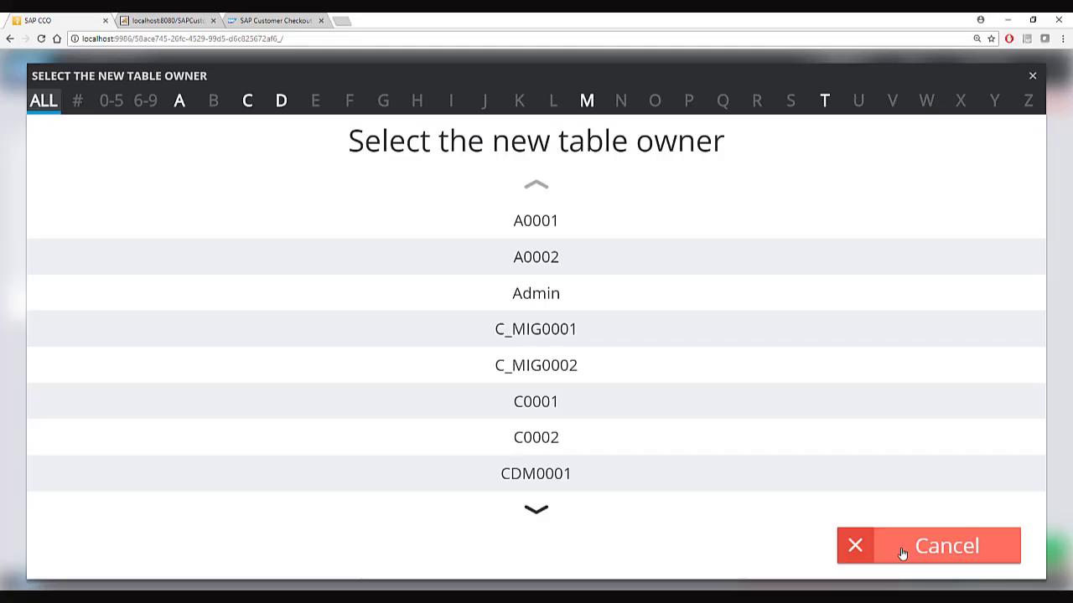
pyautogui.click(903, 553)
pyautogui.click(826, 556)
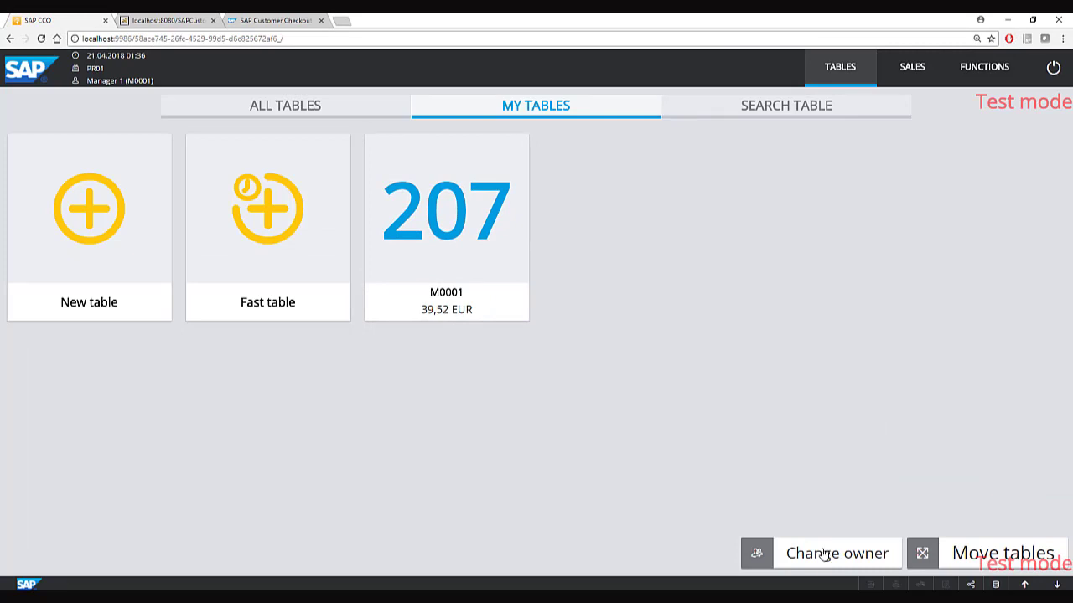
pyautogui.click(484, 150)
# Step: Run the day-end closing count with 270 one-euro coins, exposing a 5.87 difference against 264.13
pyautogui.click(979, 76)
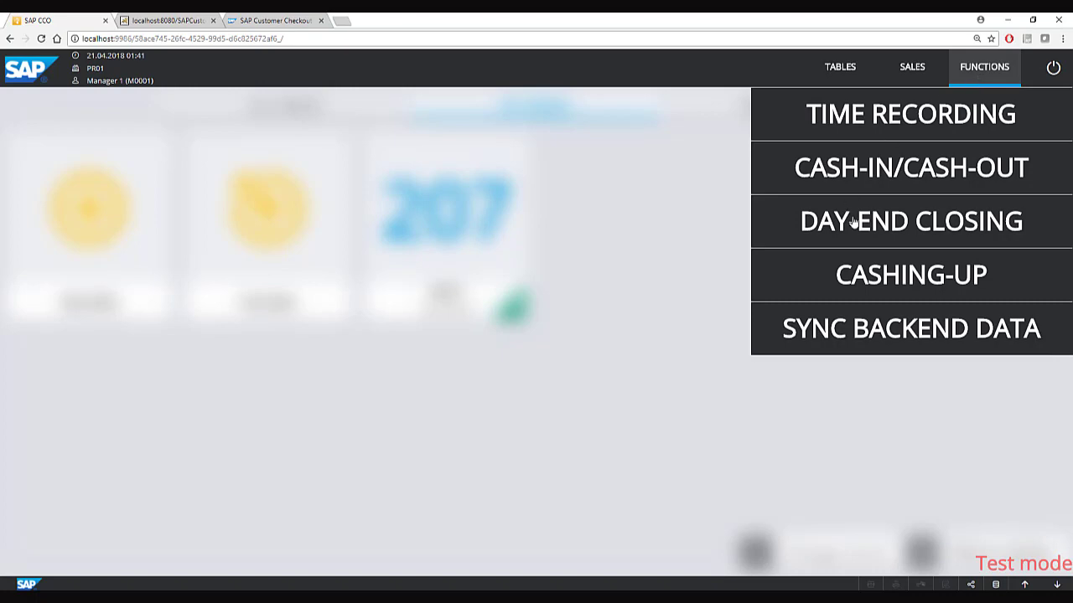
pyautogui.click(896, 226)
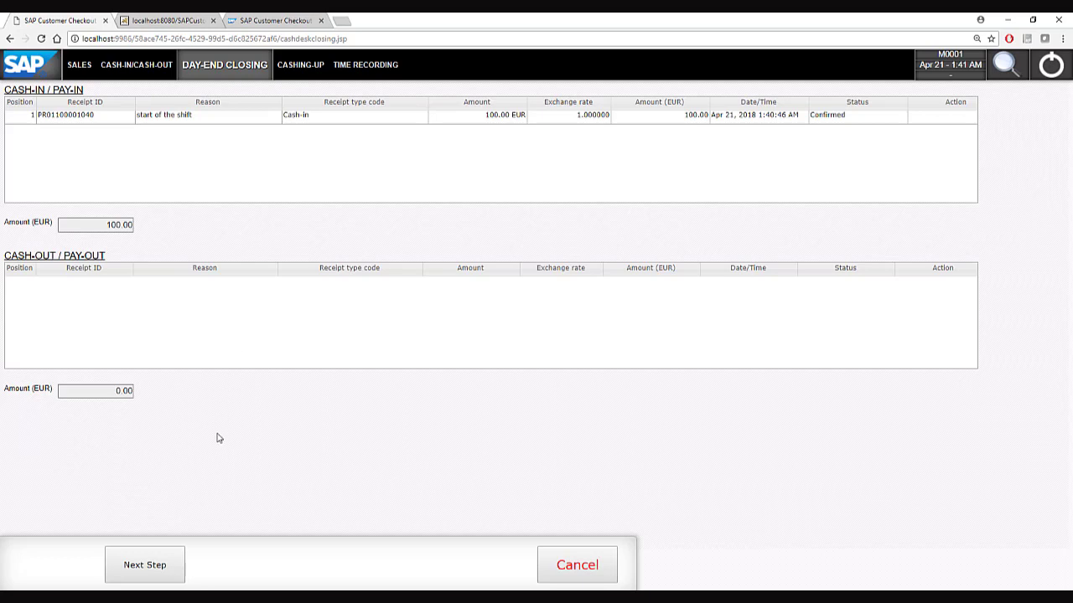
pyautogui.click(148, 578)
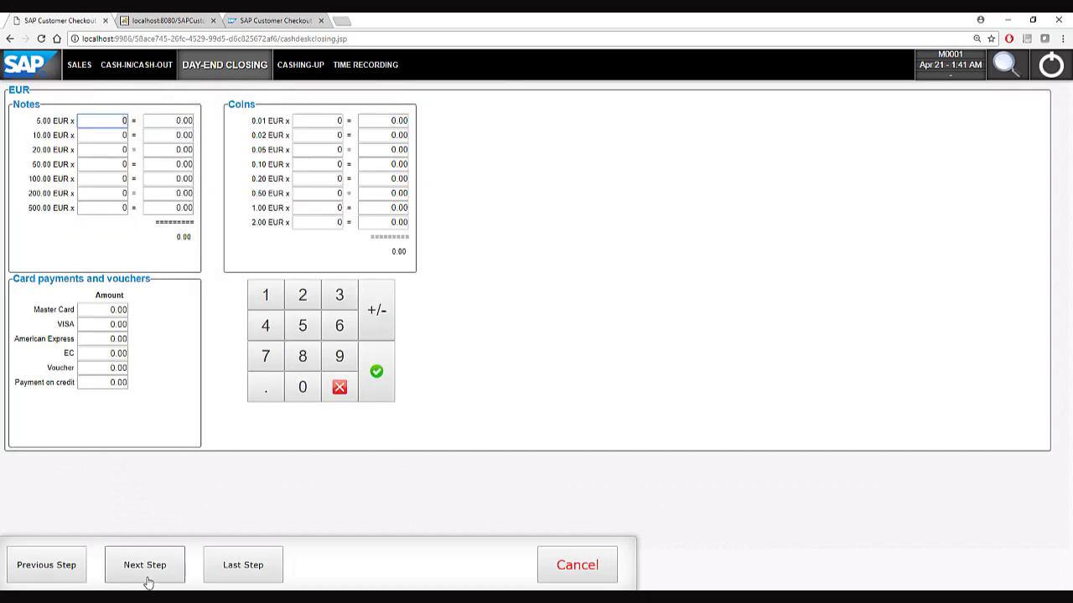
pyautogui.click(321, 210)
pyautogui.write('270')
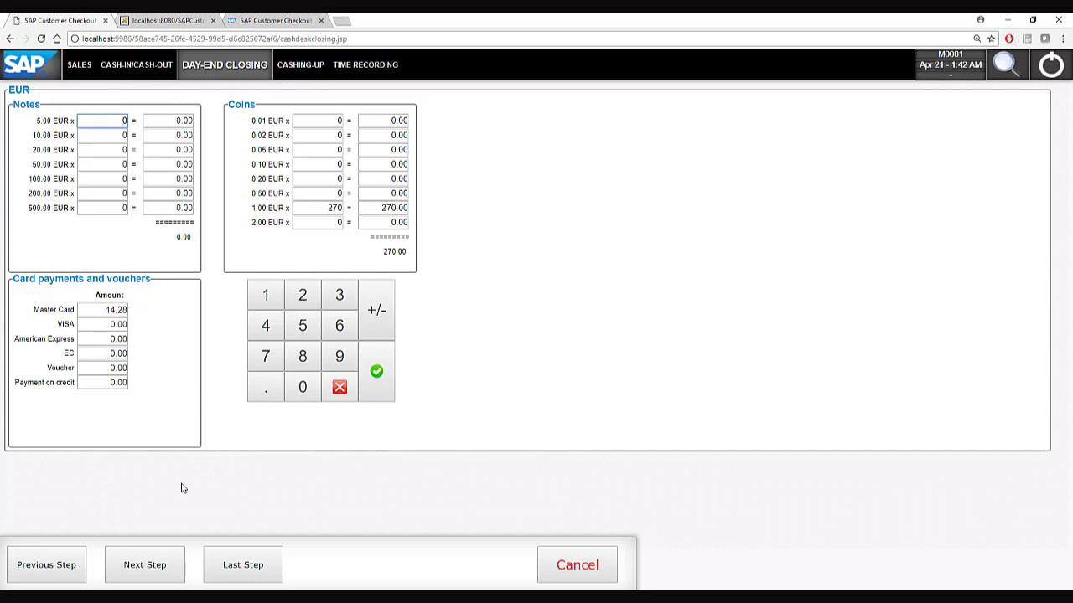
pyautogui.click(152, 566)
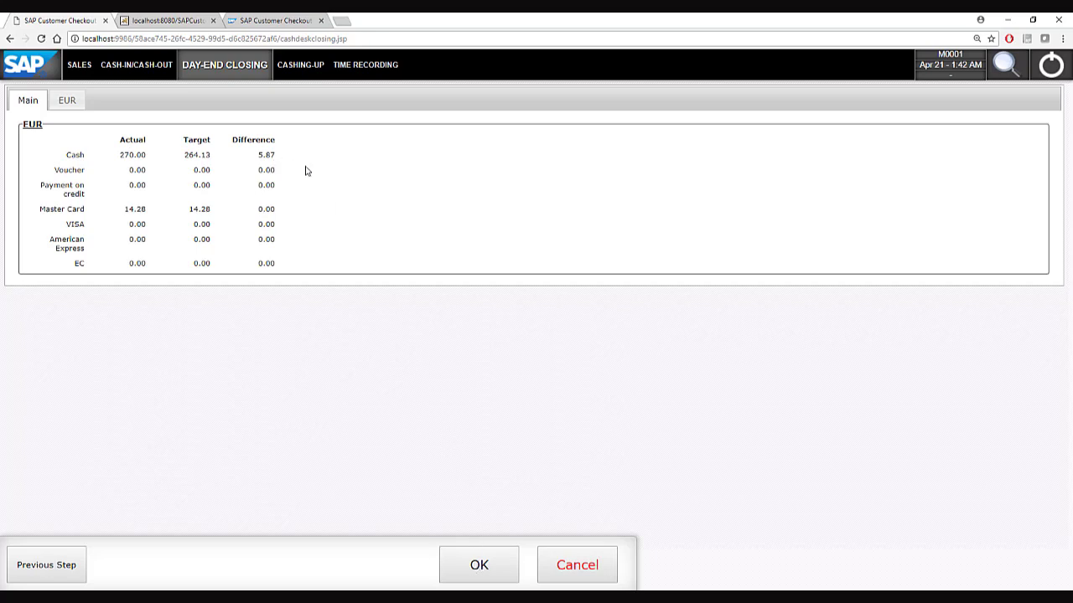
# Step: Leave 0 EUR in the drawer and confirm the 270.00 EUR cash-out
pyautogui.click(479, 567)
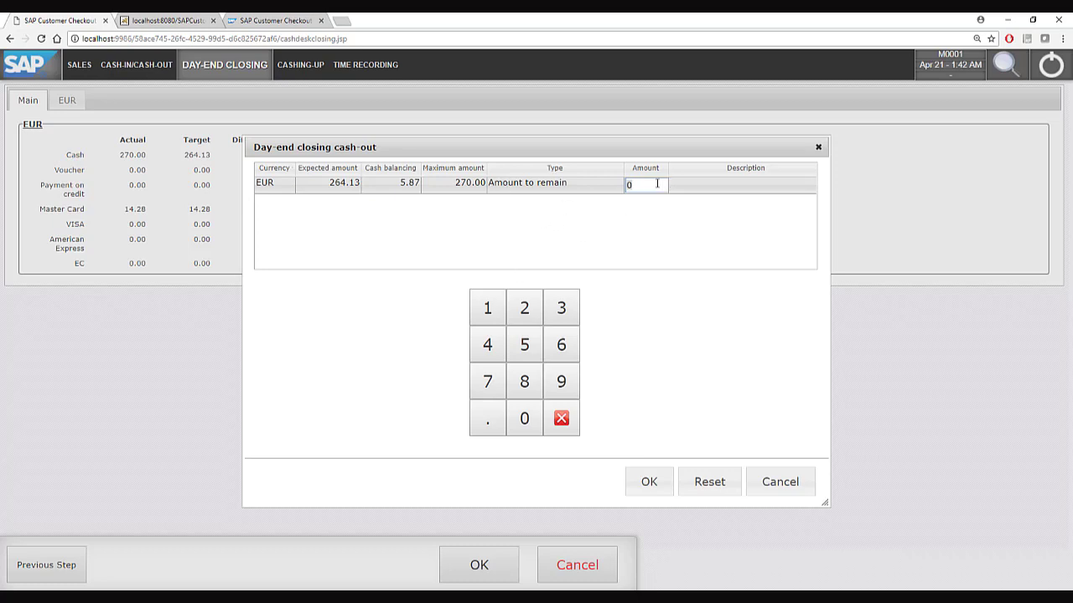
pyautogui.click(647, 483)
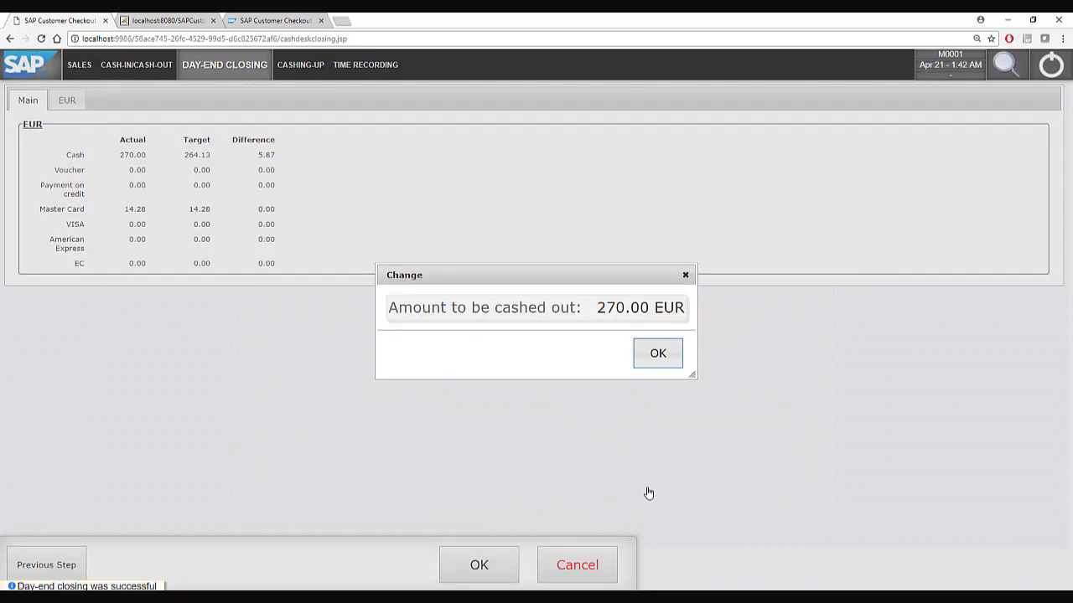
pyautogui.click(657, 354)
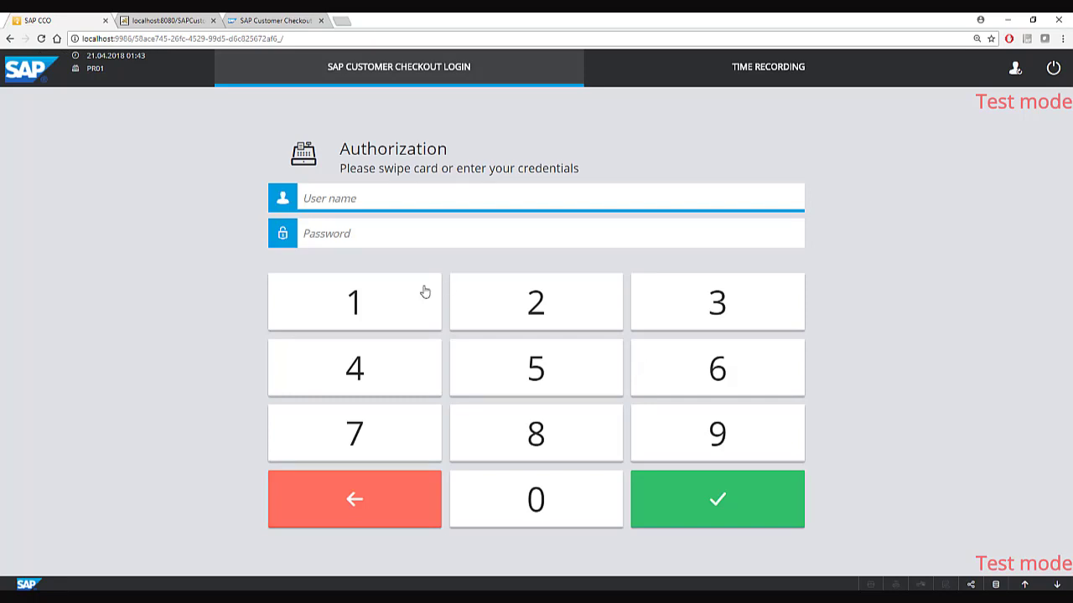
pyautogui.click(264, 19)
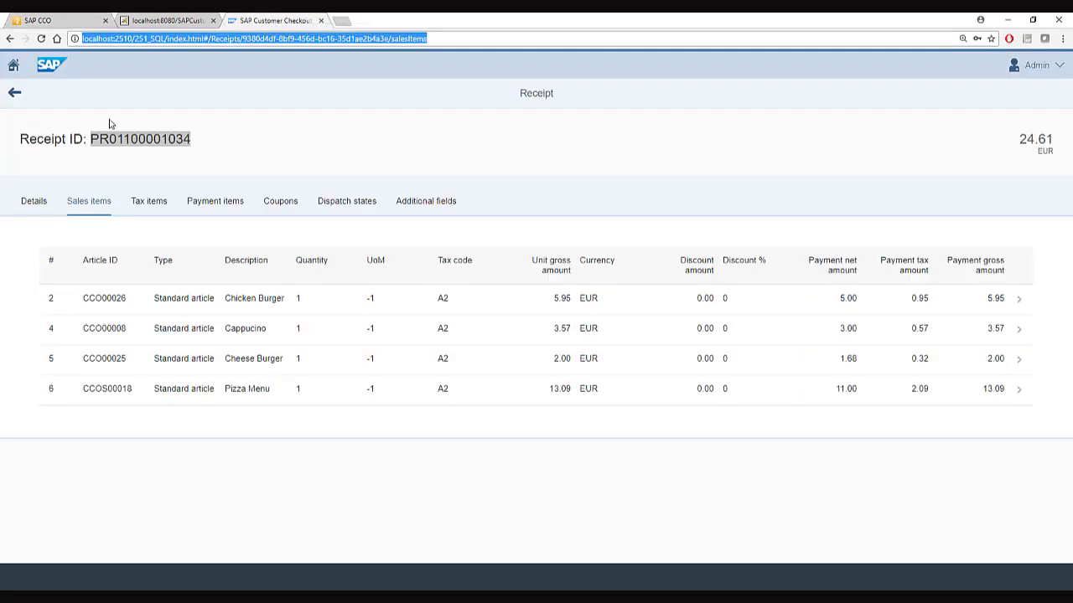
pyautogui.click(14, 92)
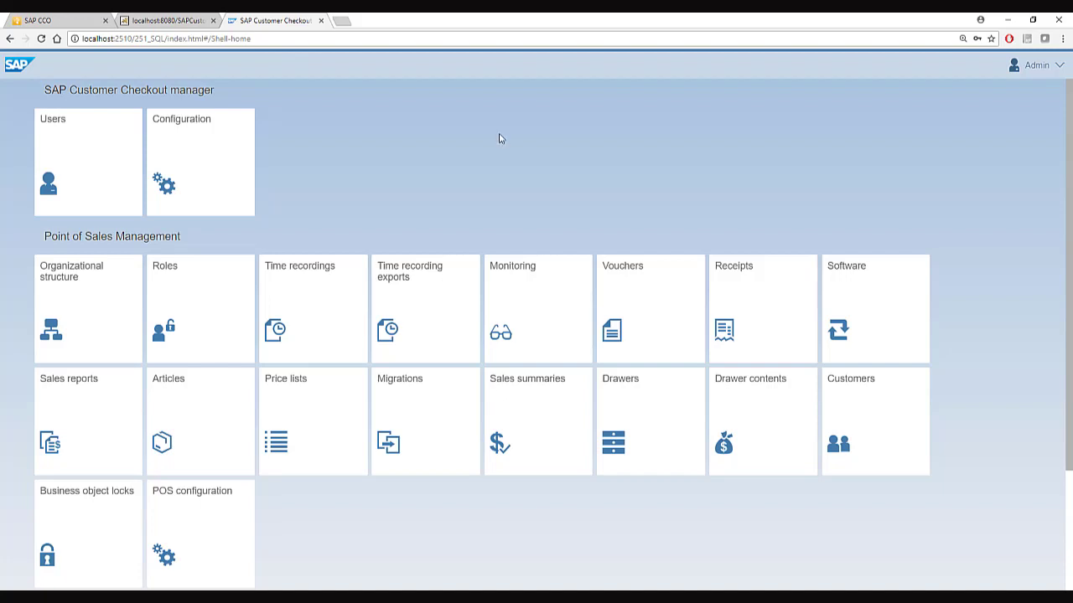
pyautogui.click(555, 430)
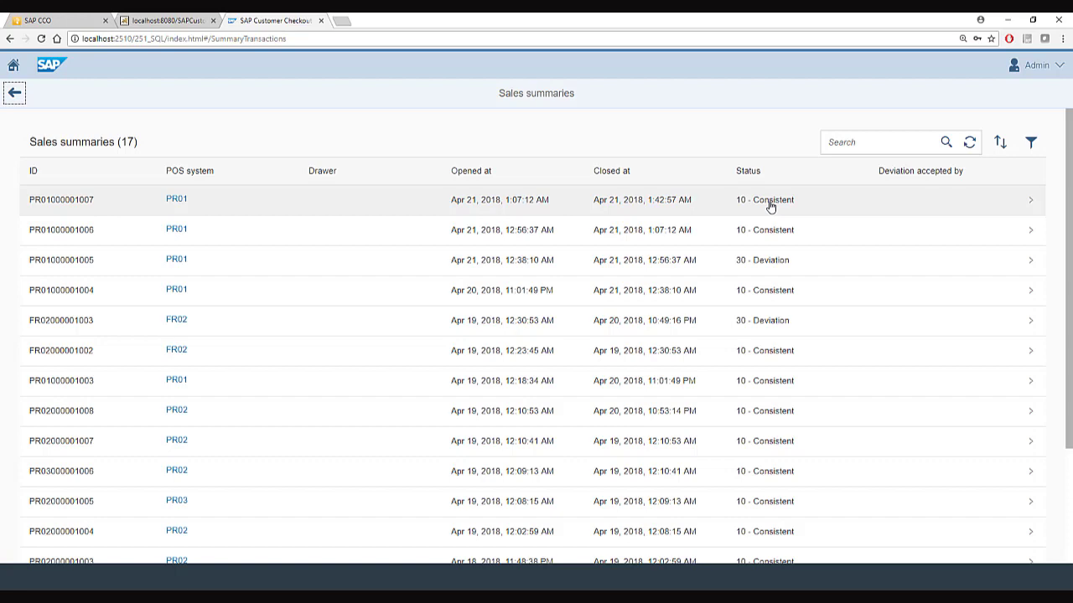
pyautogui.click(770, 204)
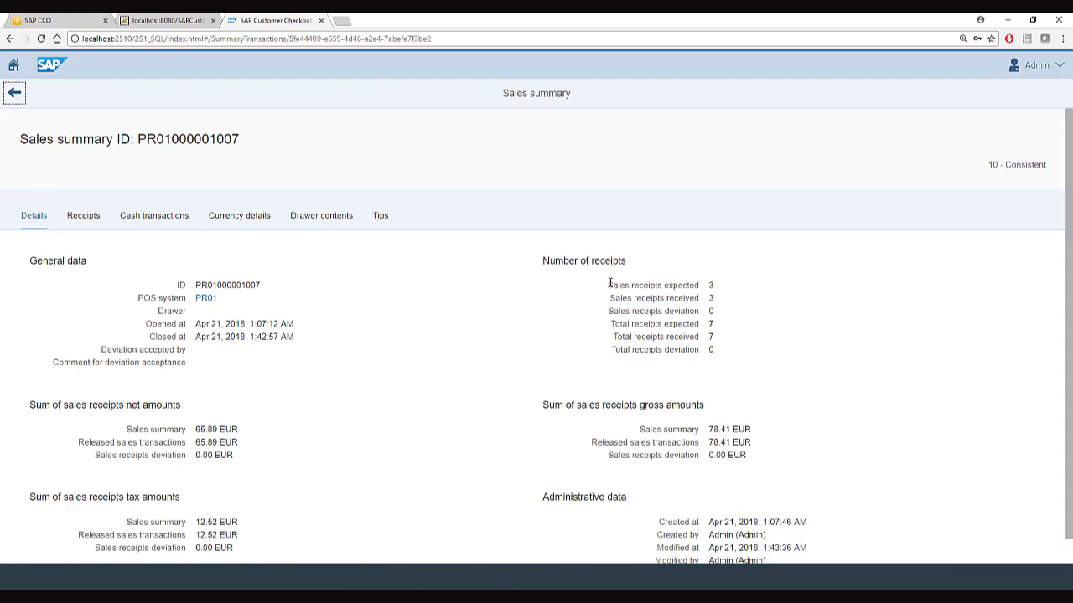
pyautogui.moveTo(610, 285); pyautogui.dragTo(698, 298)
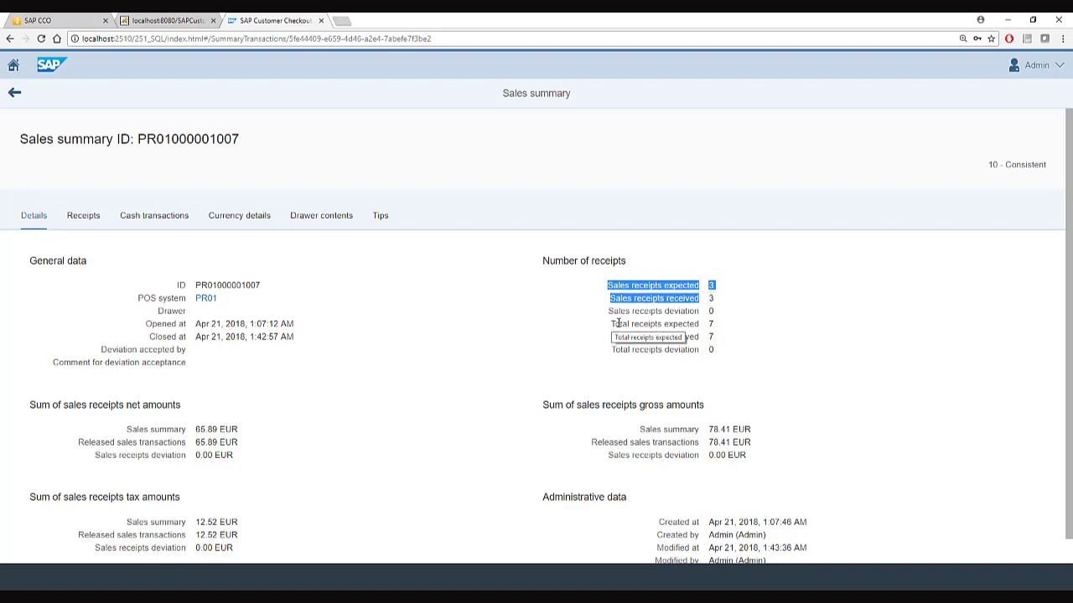
pyautogui.moveTo(613, 311); pyautogui.dragTo(694, 335)
pyautogui.click(766, 338)
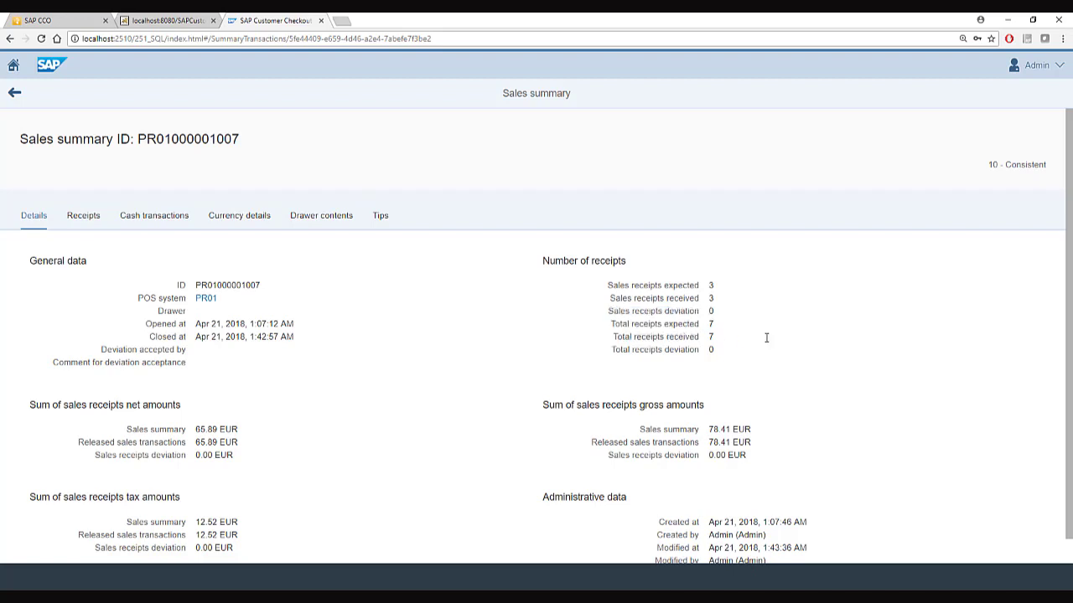
pyautogui.click(85, 220)
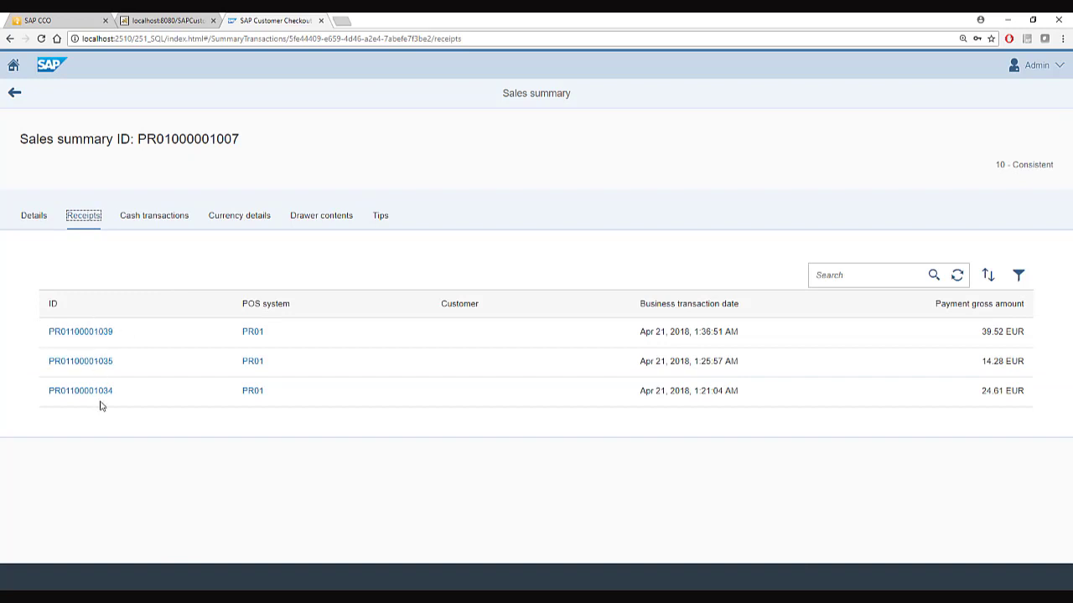
pyautogui.click(77, 339)
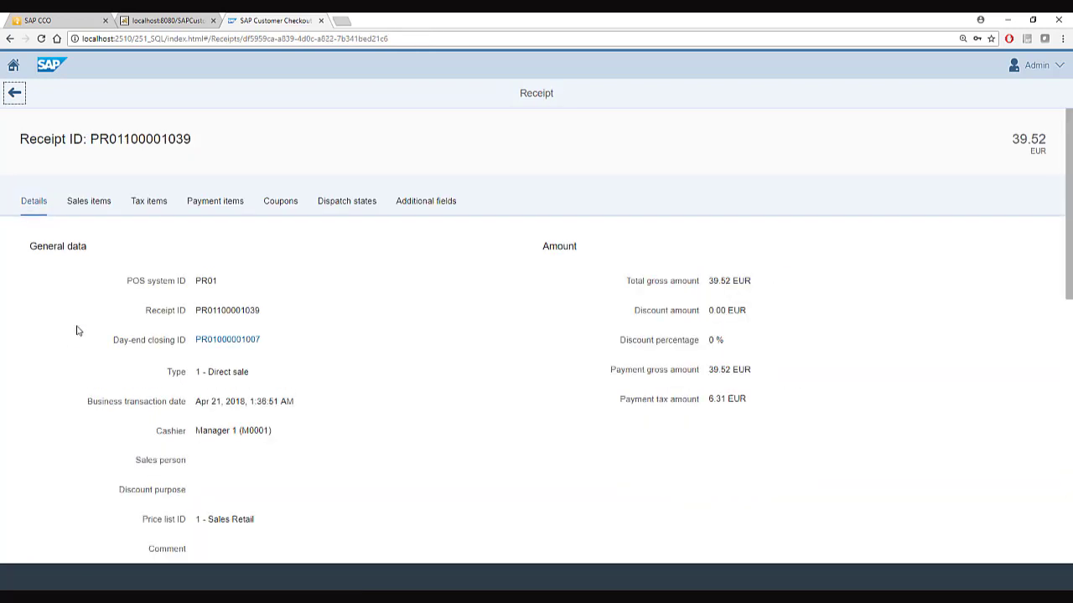
pyautogui.click(87, 202)
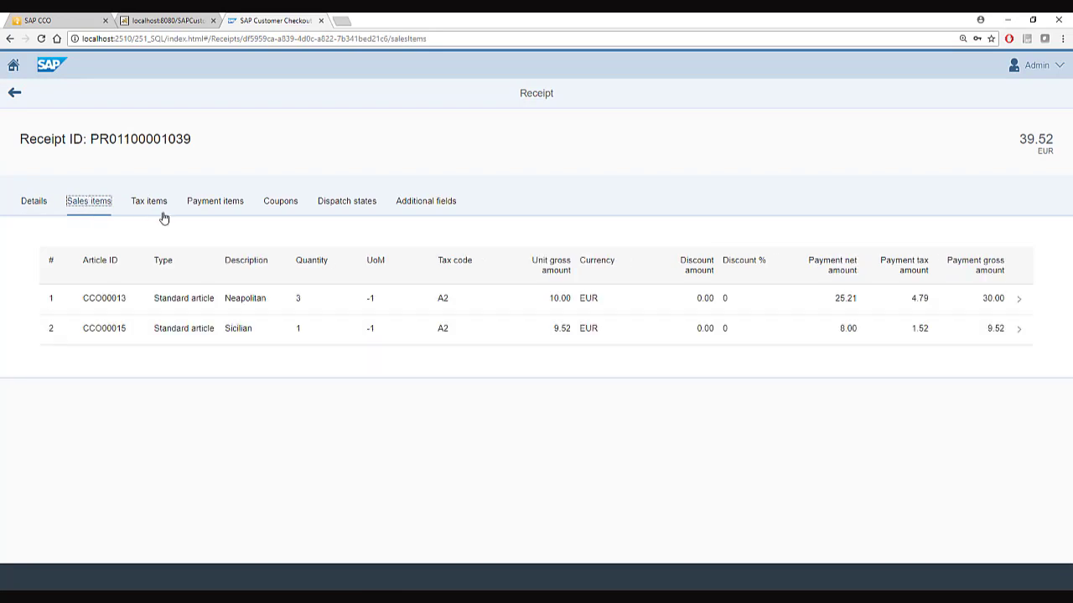
pyautogui.click(14, 92)
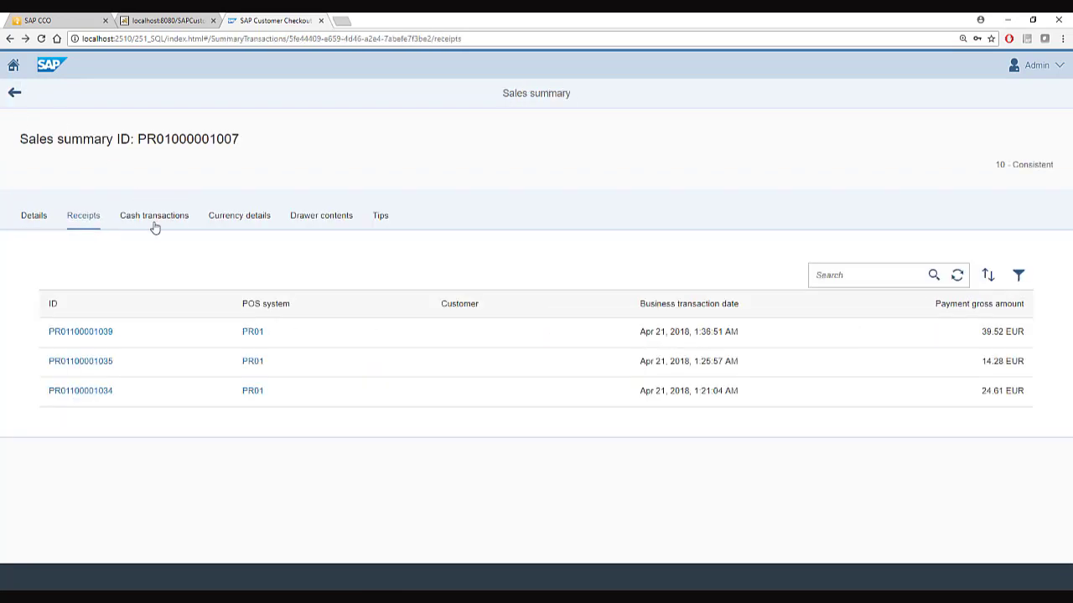
# Step: Review the EUR currency details: 270.00 EUR cash and 14.28 EUR on cards
pyautogui.click(154, 224)
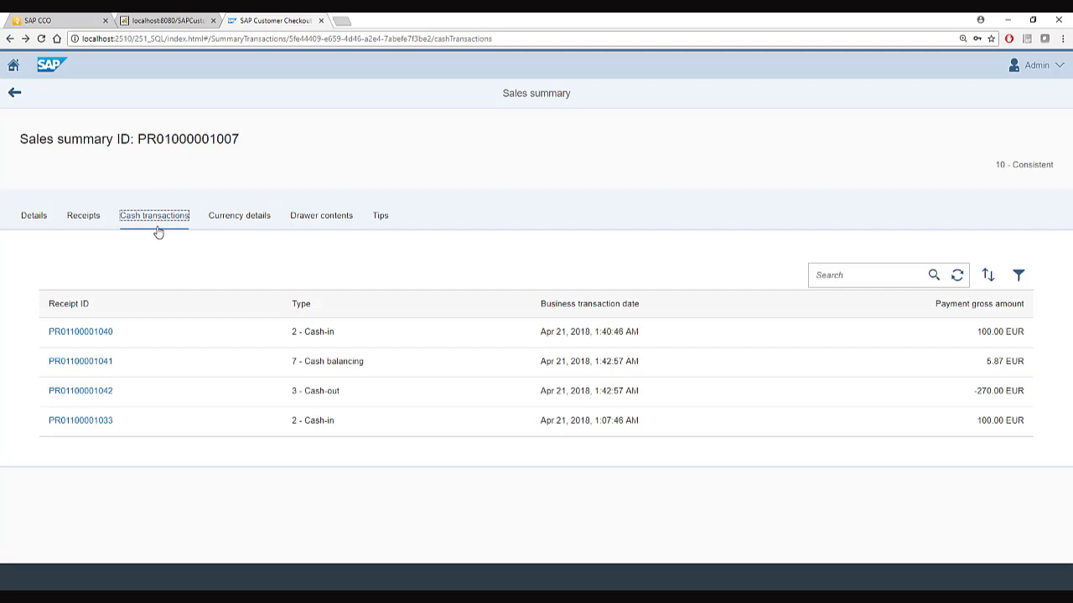
pyautogui.click(217, 225)
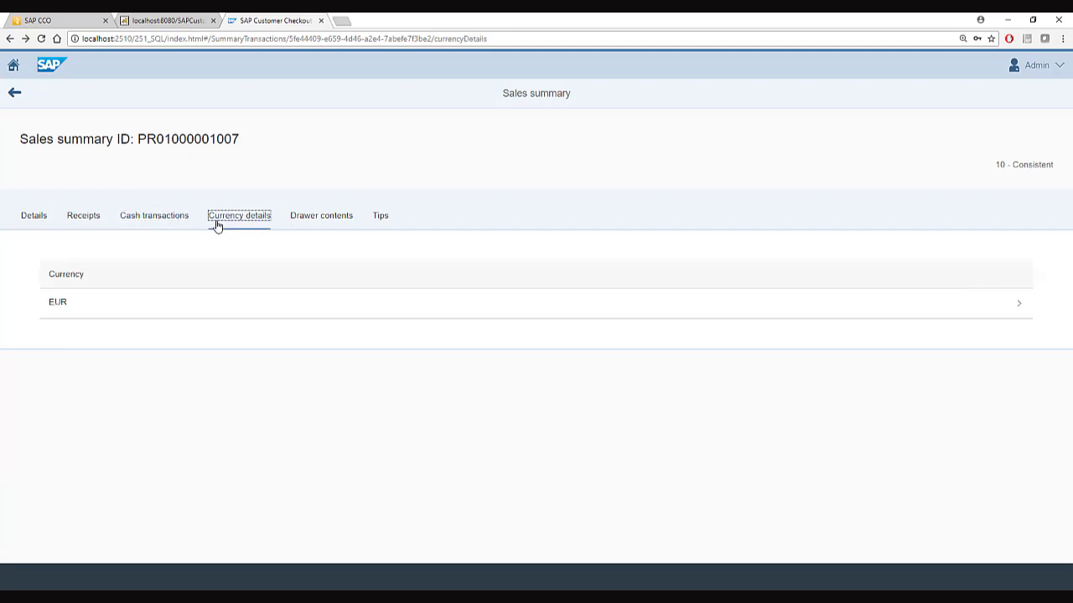
pyautogui.click(249, 303)
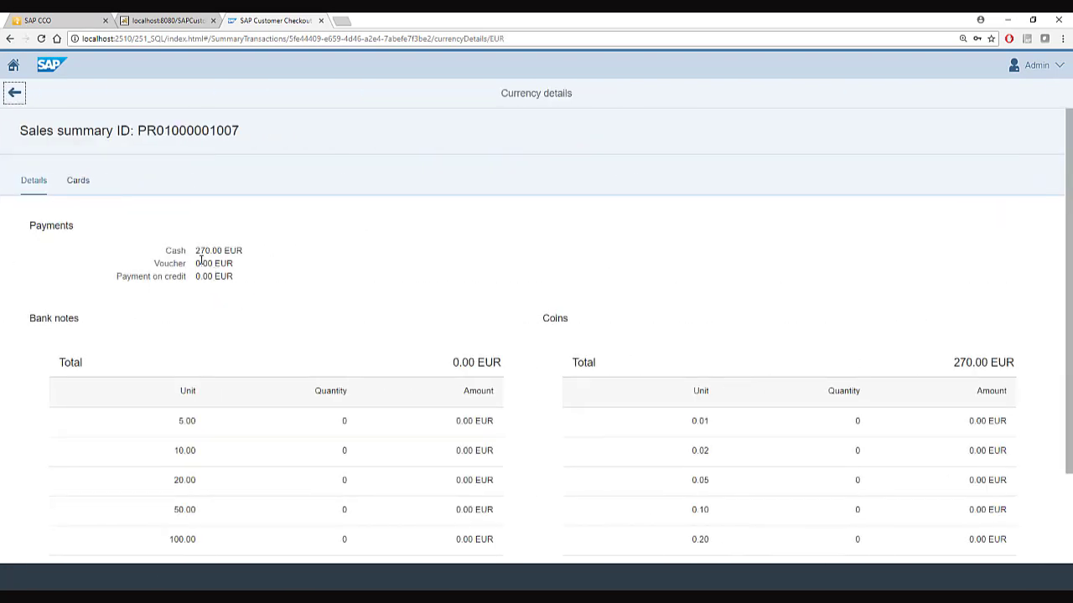
pyautogui.moveTo(193, 254); pyautogui.dragTo(223, 253)
pyautogui.click(85, 184)
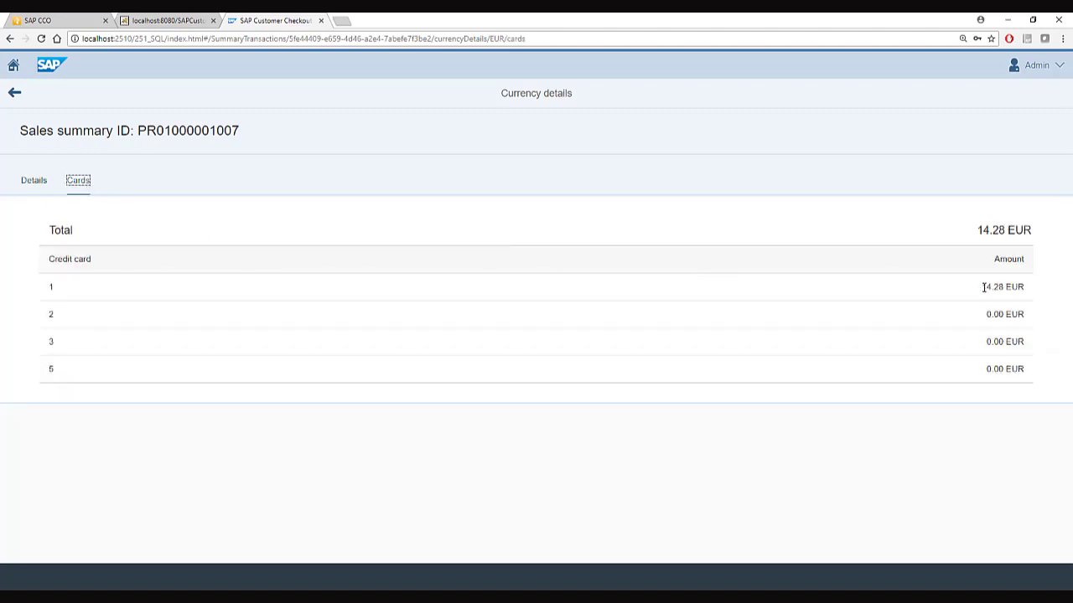
pyautogui.moveTo(983, 287); pyautogui.dragTo(1024, 287)
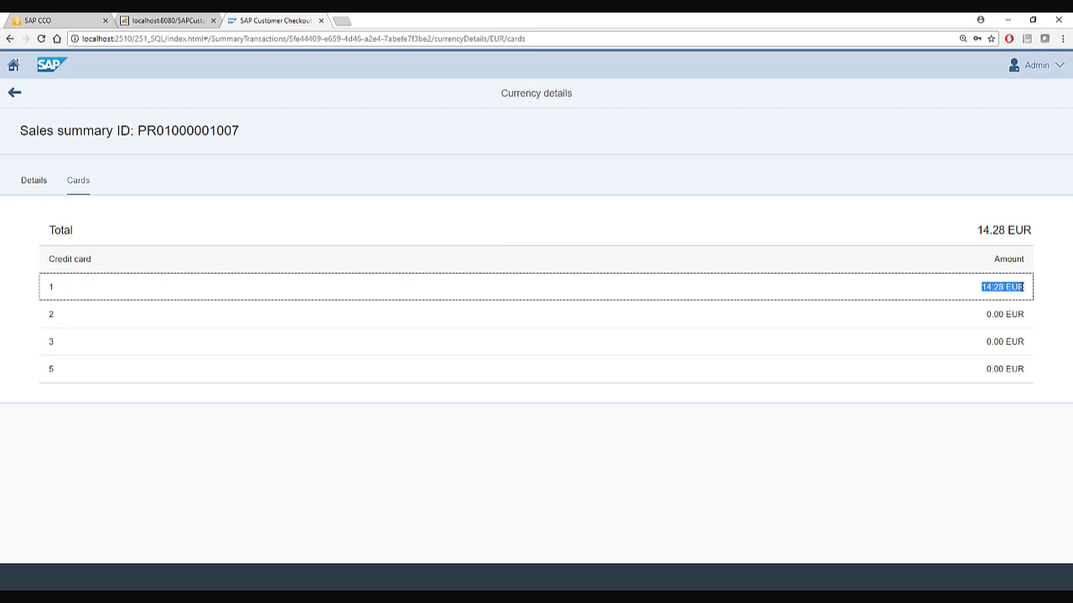
pyautogui.click(20, 97)
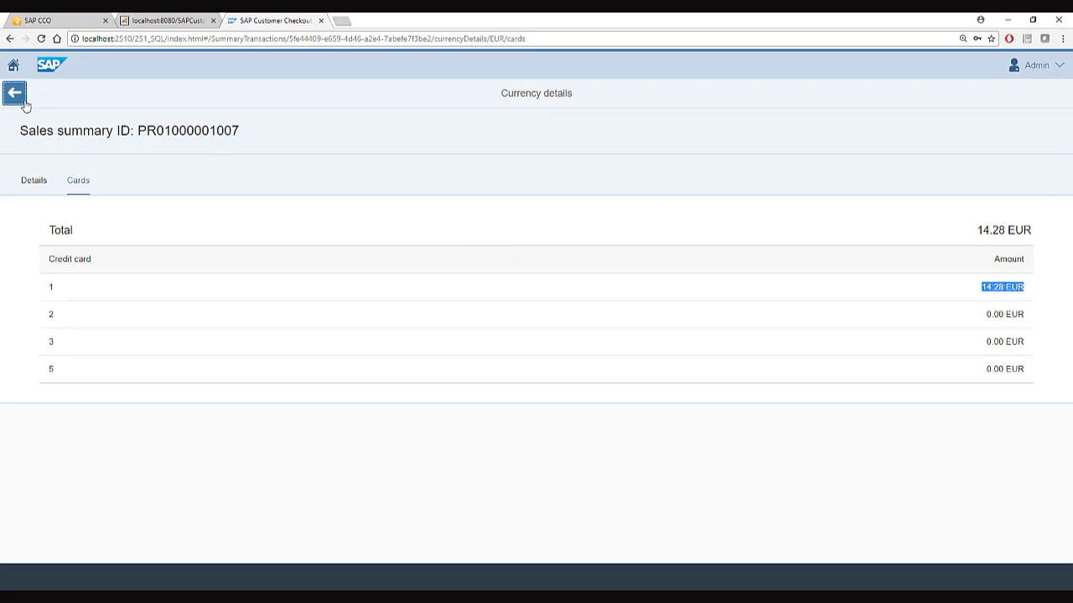
# Step: Set tip Handling Mode to Record tips, using ledger account 1100 and material TIP, and save
pyautogui.click(15, 94)
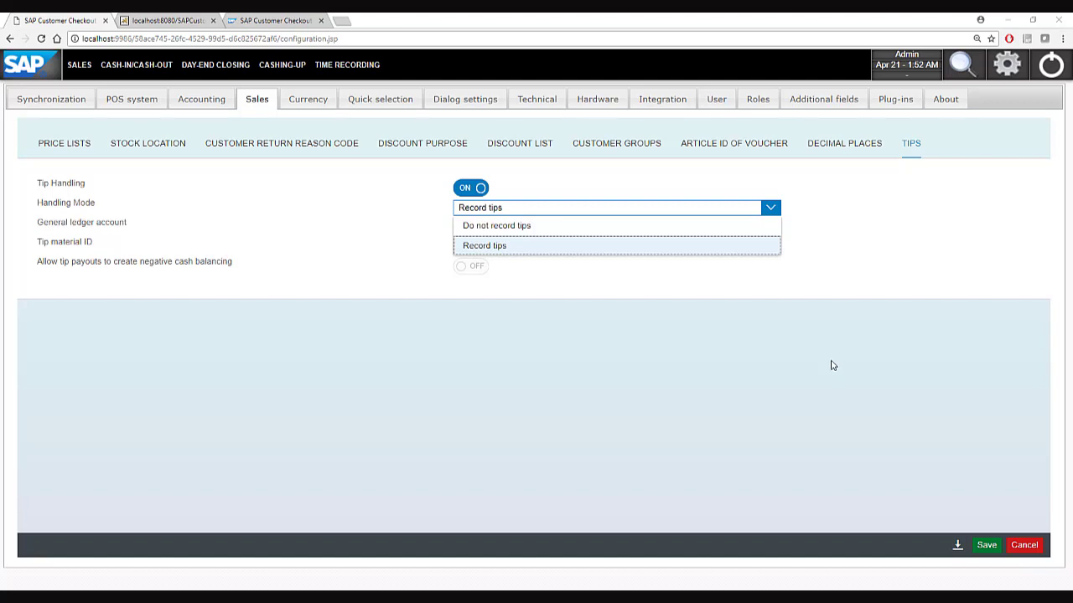
pyautogui.click(794, 363)
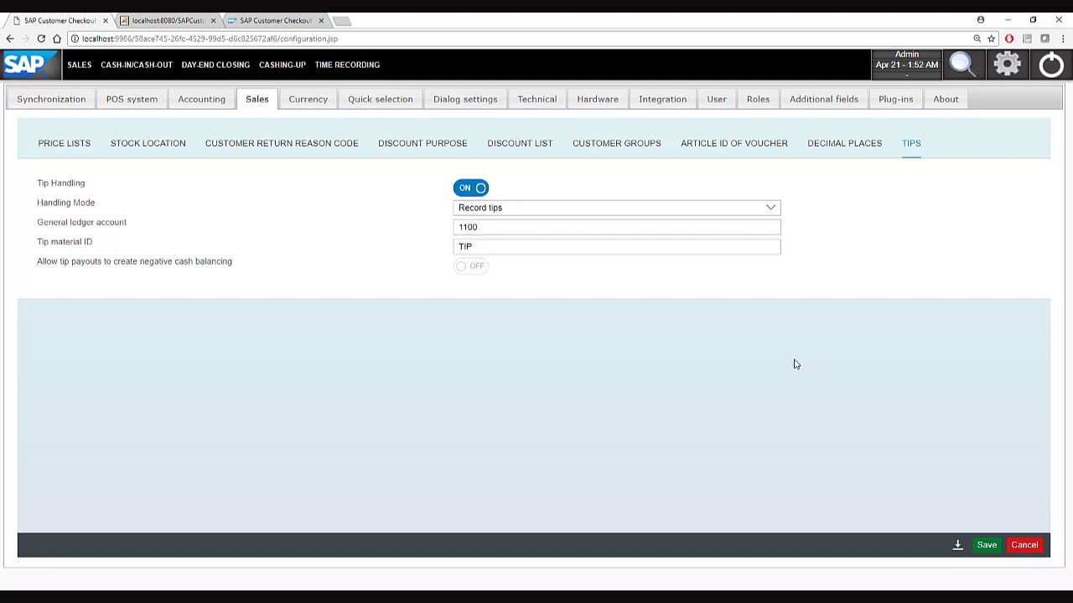
pyautogui.click(529, 208)
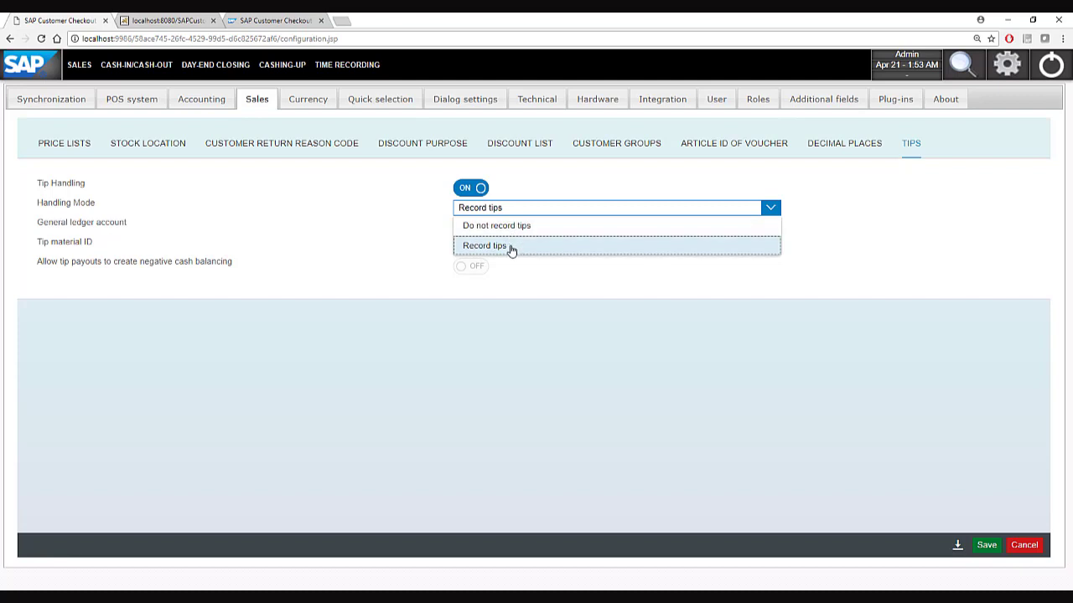
pyautogui.click(511, 249)
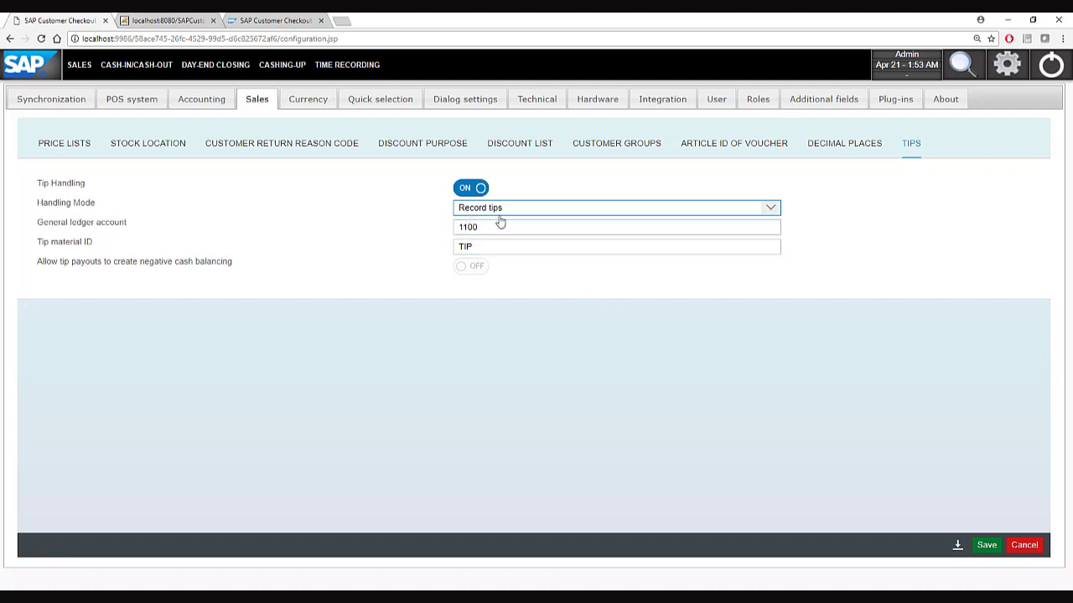
pyautogui.click(986, 546)
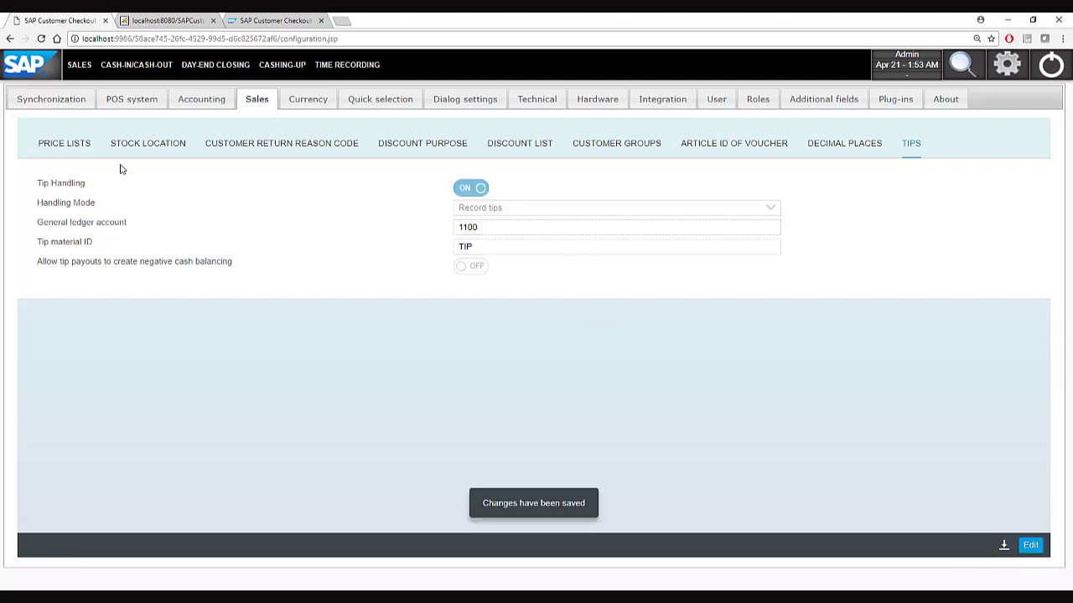
pyautogui.click(79, 65)
# Step: Bill a Neapolitan and a Sicilian pizza on a fast table, totalling 20,23 EUR
pyautogui.click(854, 363)
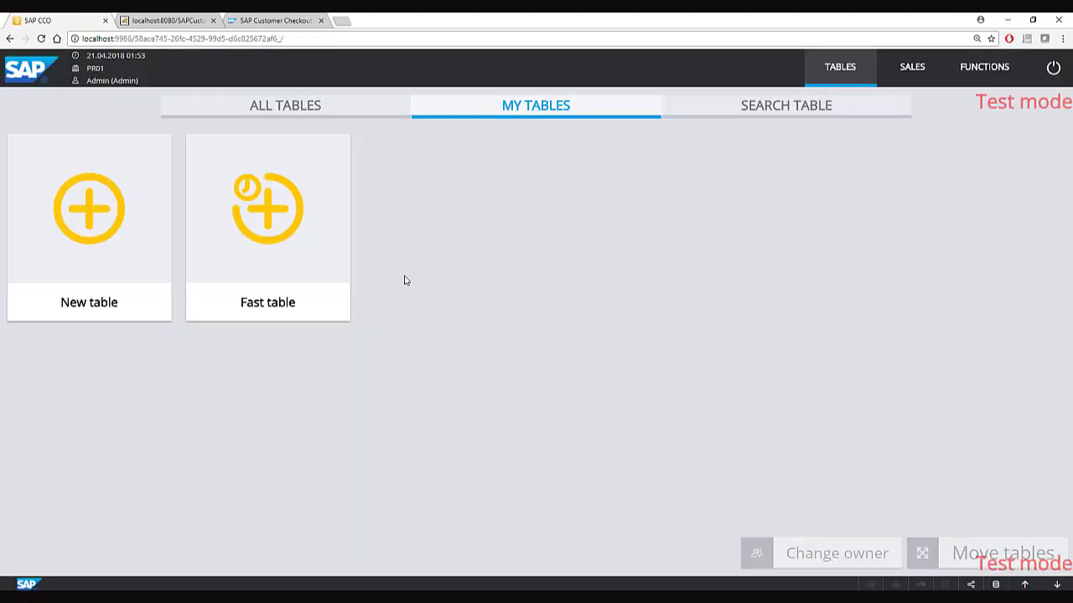
pyautogui.click(247, 216)
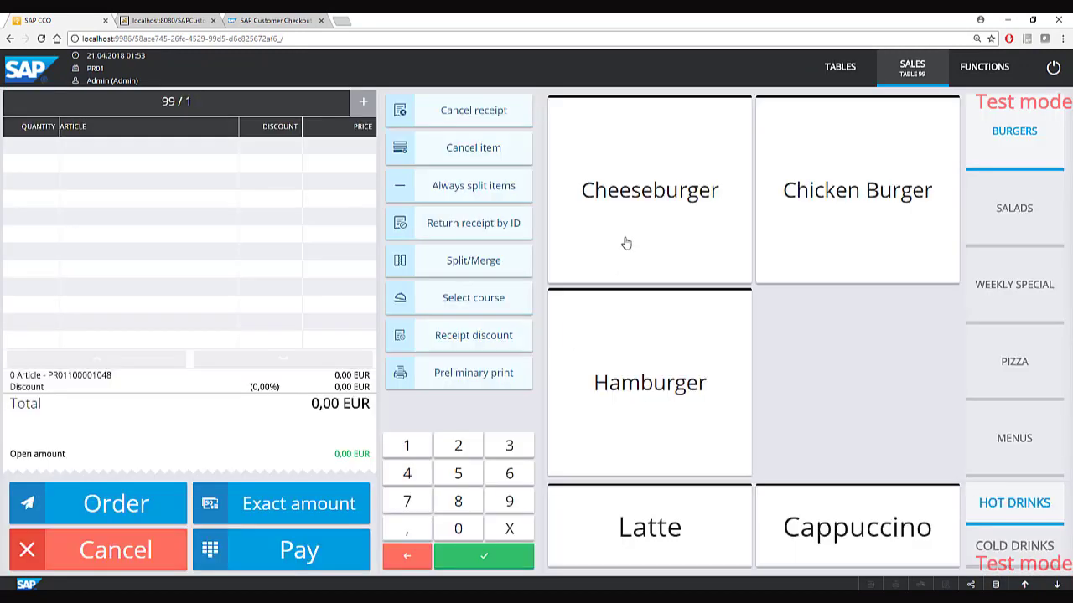
pyautogui.click(1033, 360)
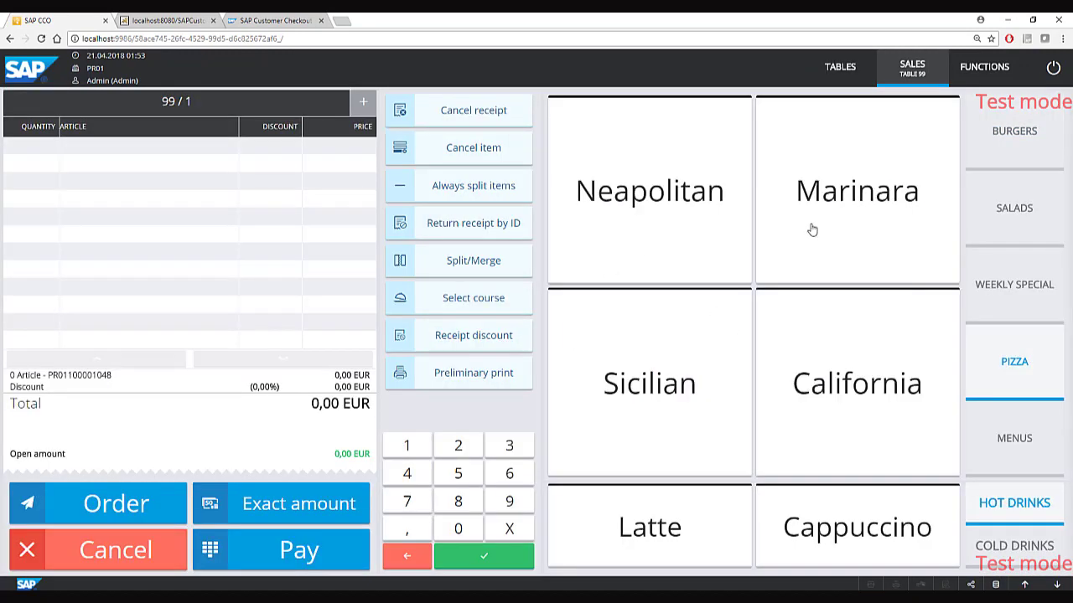
pyautogui.click(713, 195)
pyautogui.click(665, 351)
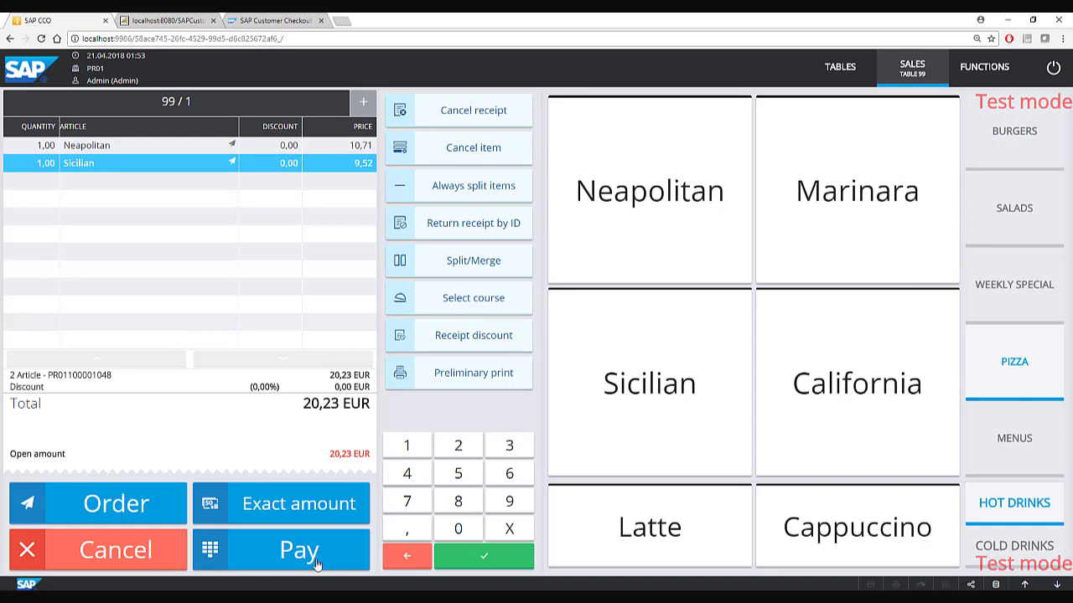
pyautogui.click(270, 557)
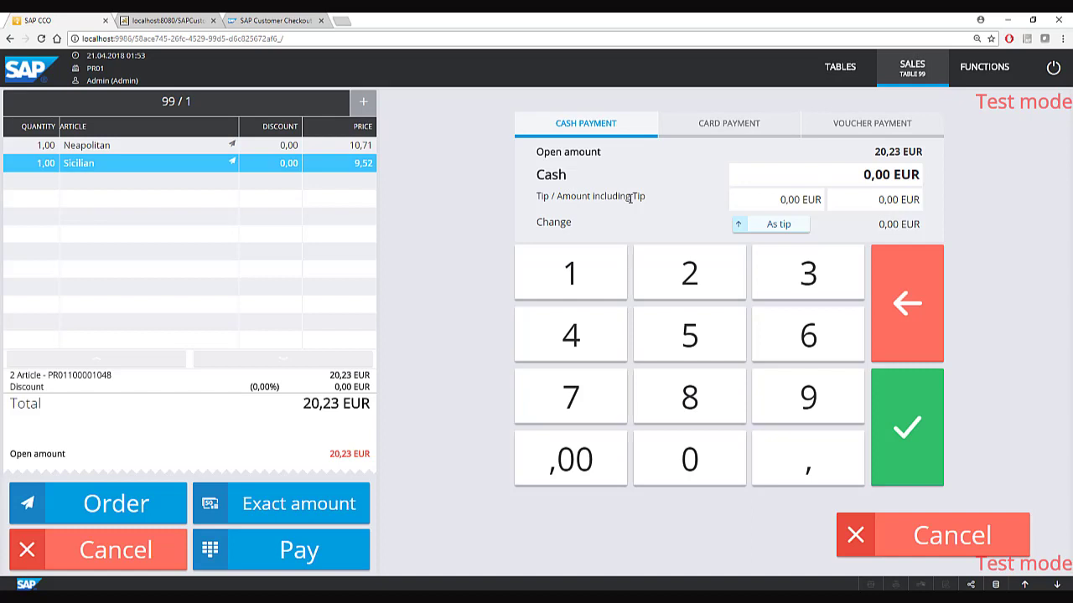
# Step: Take 25,00 EUR cash and keep the 4,77 EUR change as a tip
pyautogui.click(692, 274)
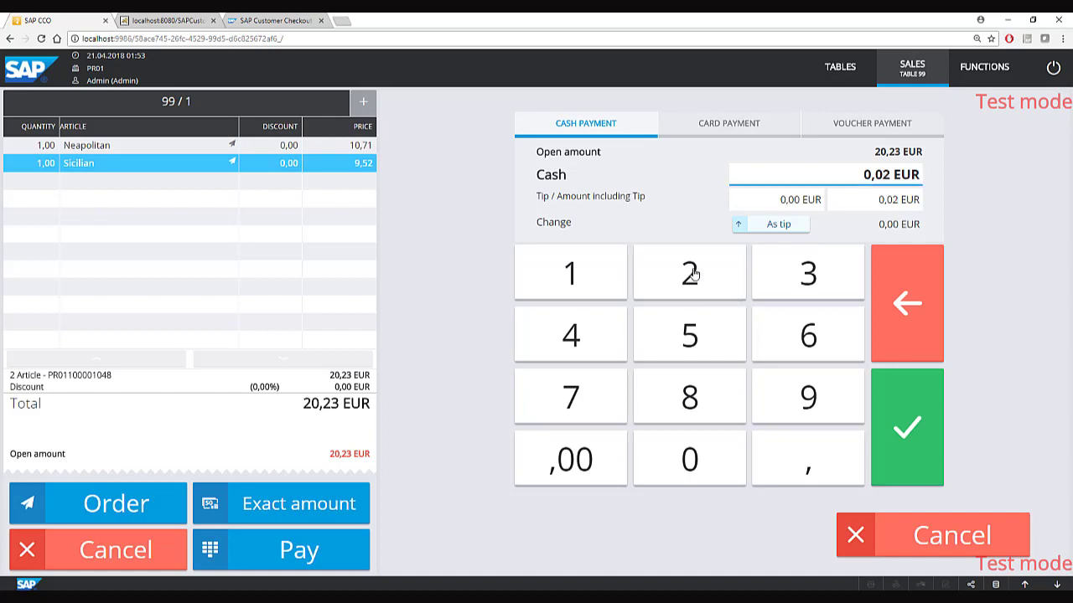
pyautogui.click(694, 339)
pyautogui.click(610, 440)
pyautogui.click(778, 226)
pyautogui.click(720, 125)
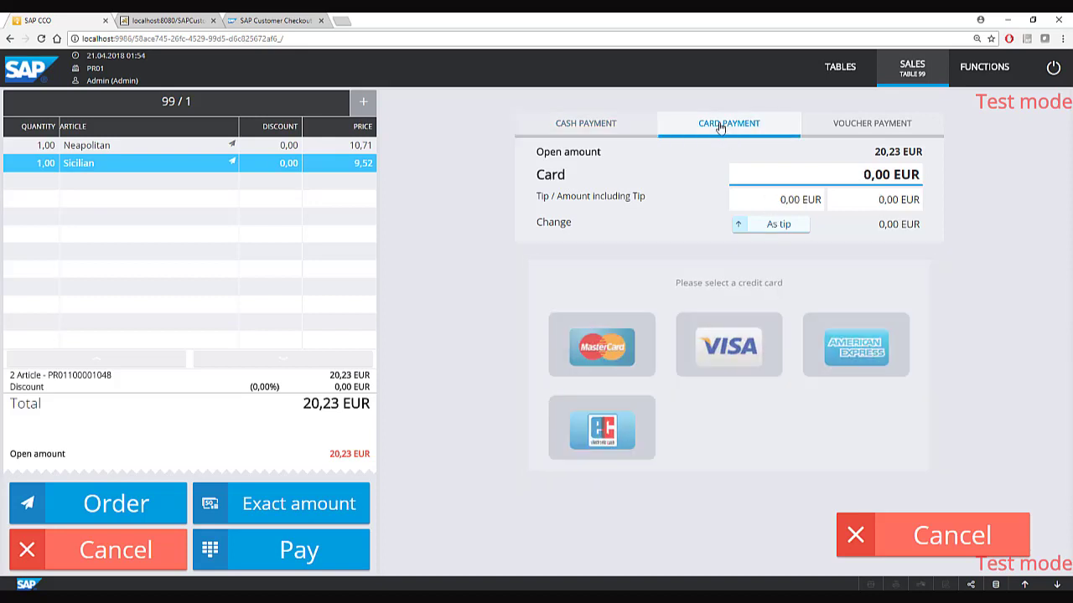
pyautogui.click(825, 134)
pyautogui.click(583, 125)
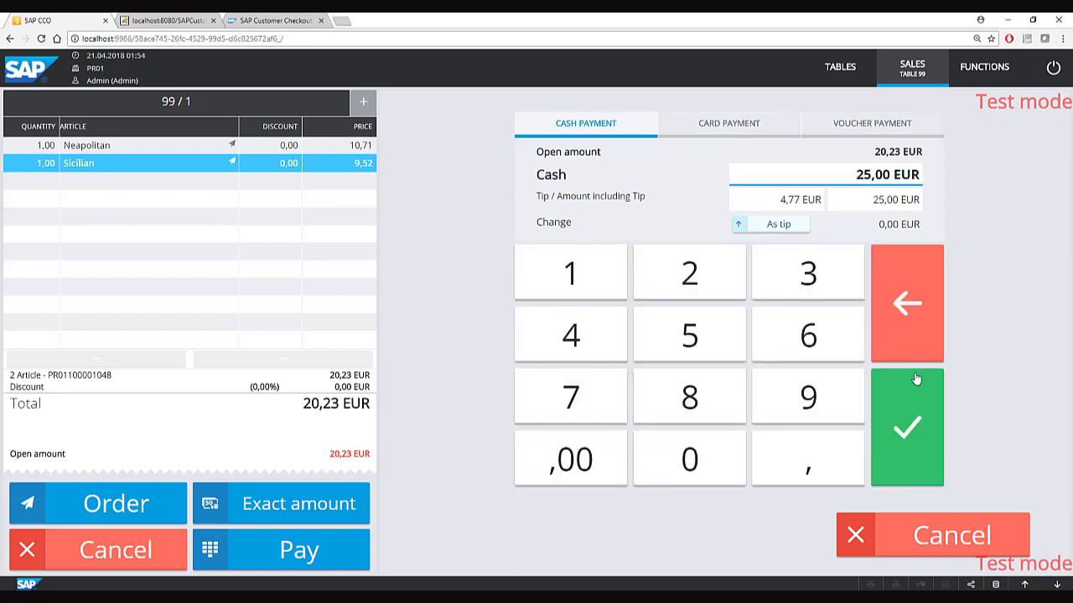
pyautogui.click(916, 403)
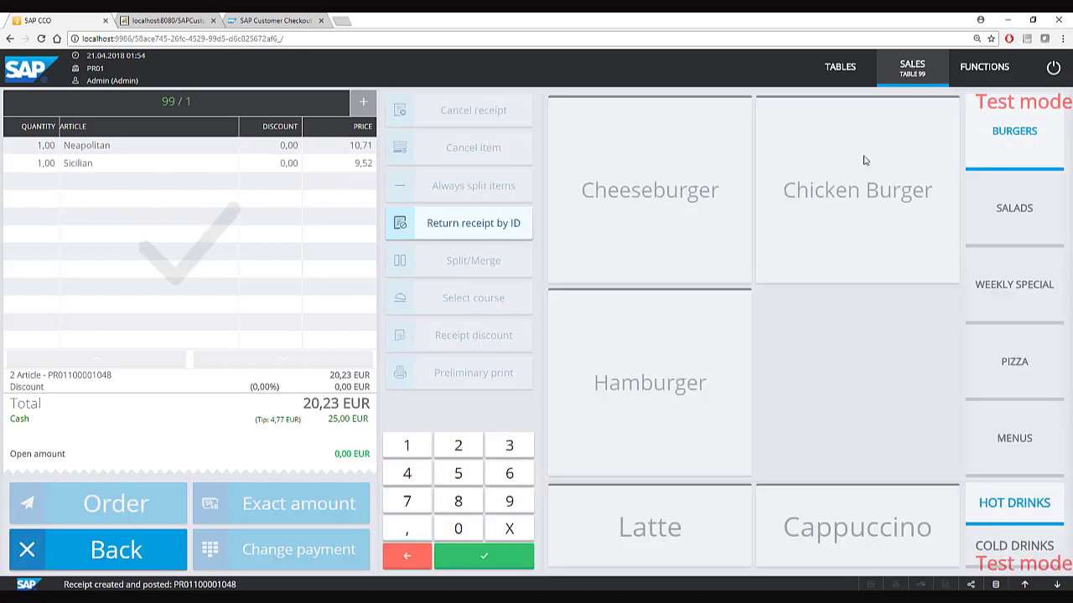
pyautogui.click(977, 77)
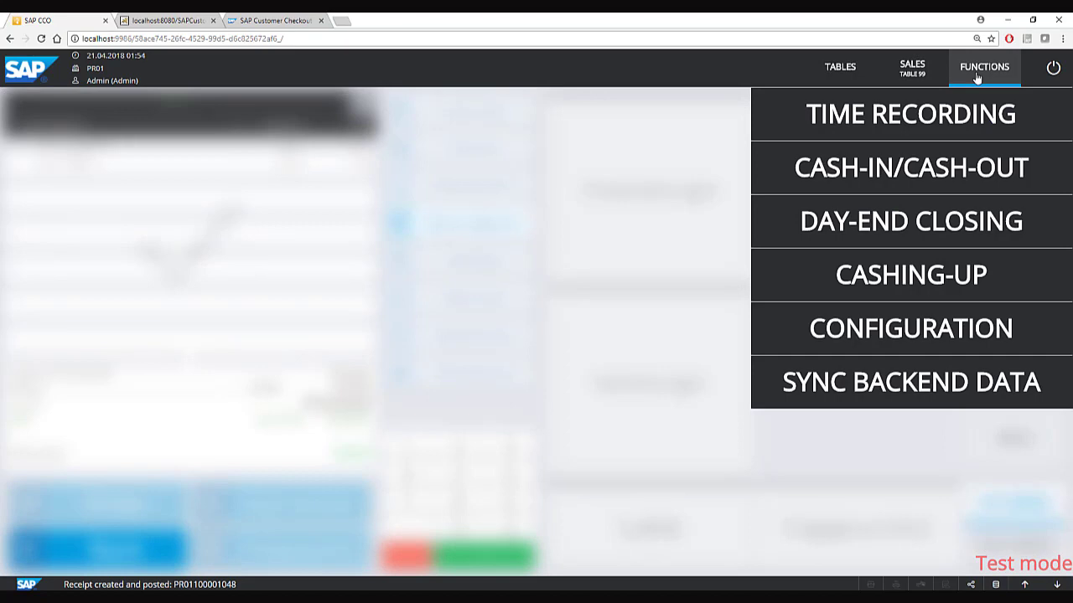
# Step: Count 25,00 EUR in the day-end closing and confirm the 4.77 EUR cash tip payout
pyautogui.click(905, 219)
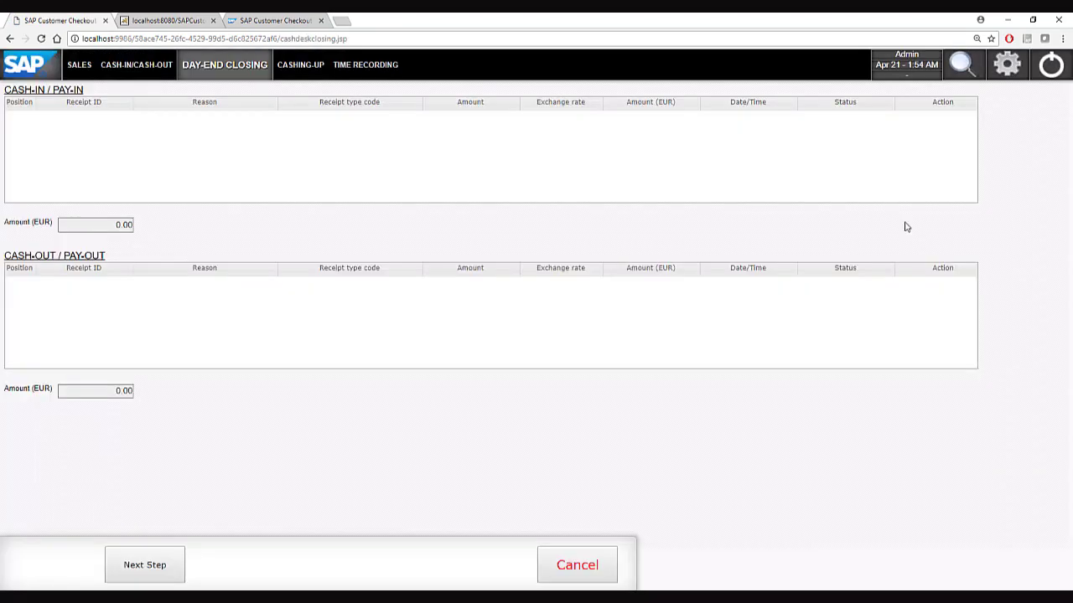
pyautogui.click(148, 565)
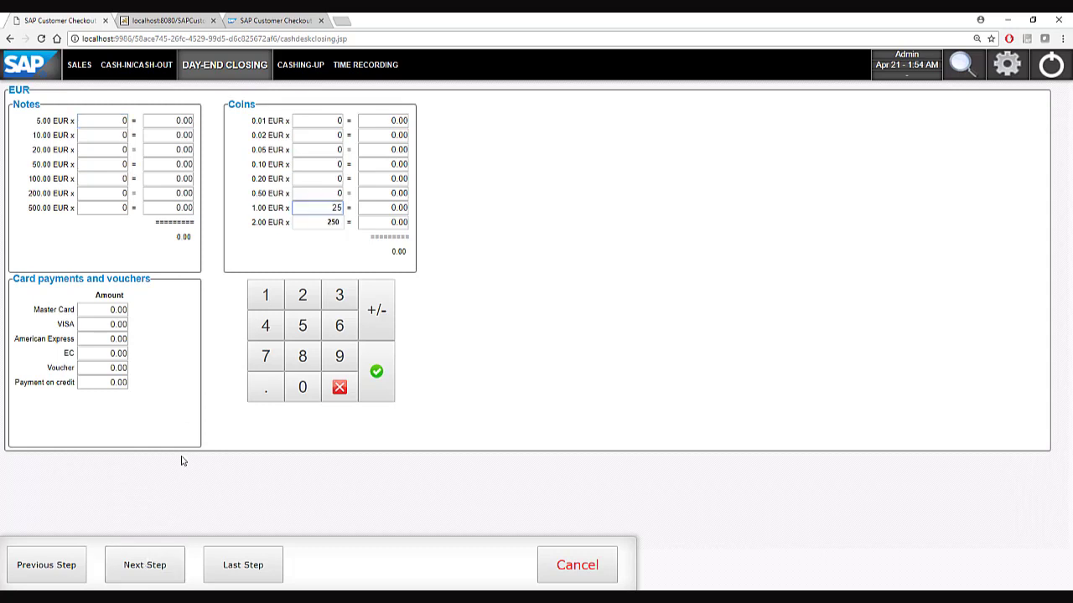
pyautogui.click(151, 564)
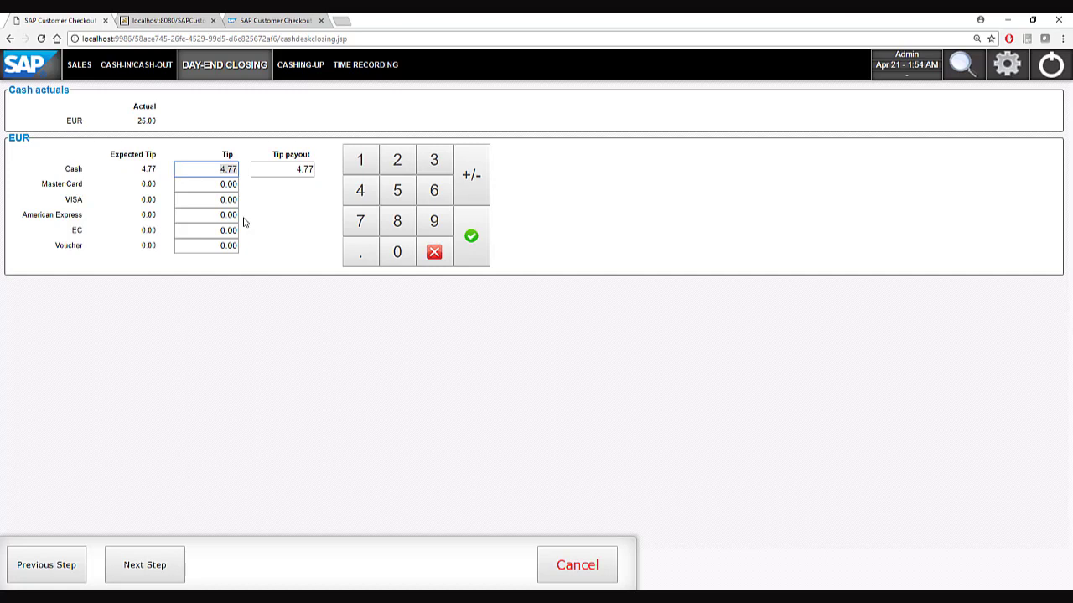
pyautogui.click(291, 171)
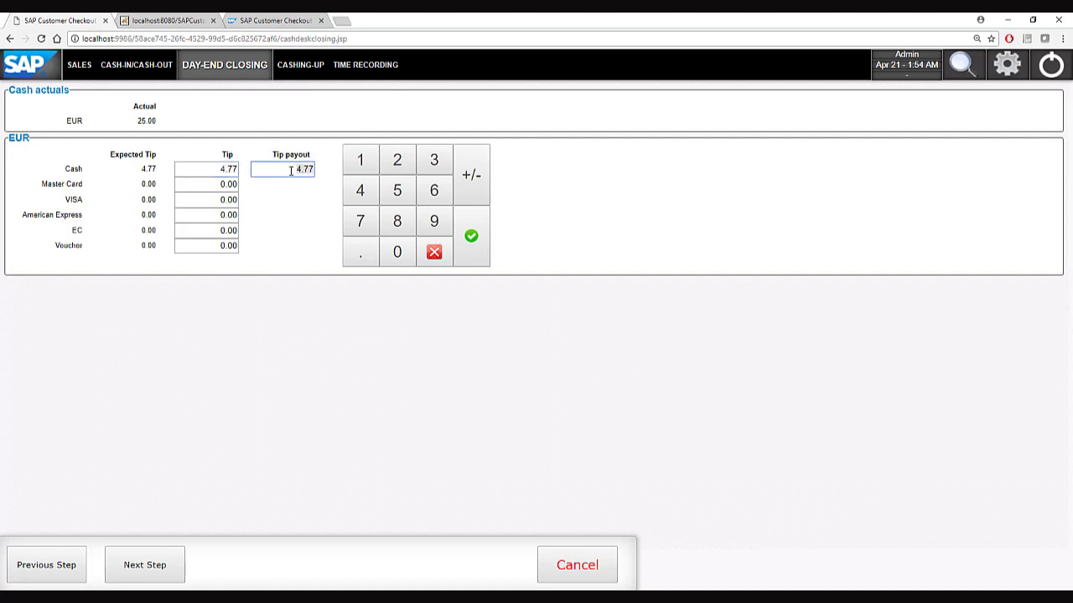
pyautogui.click(229, 170)
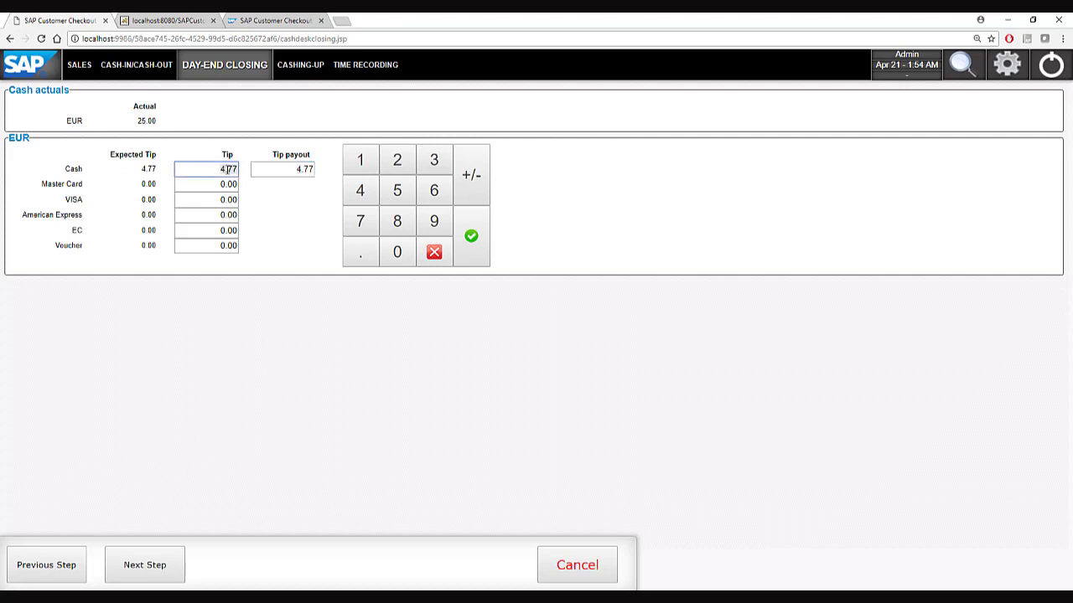
pyautogui.click(274, 171)
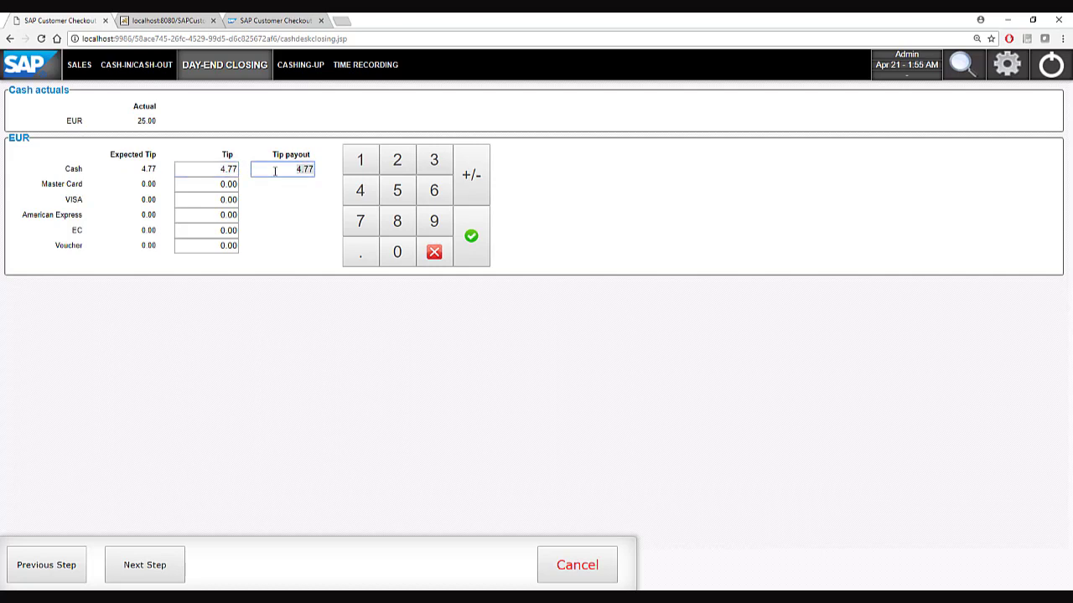
pyautogui.click(152, 565)
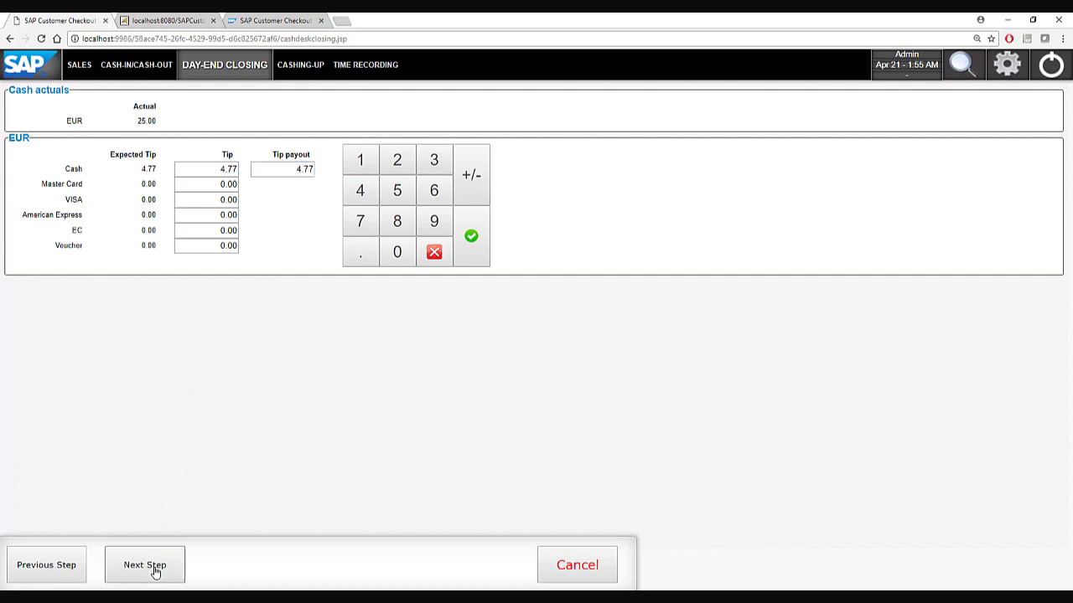
pyautogui.click(478, 564)
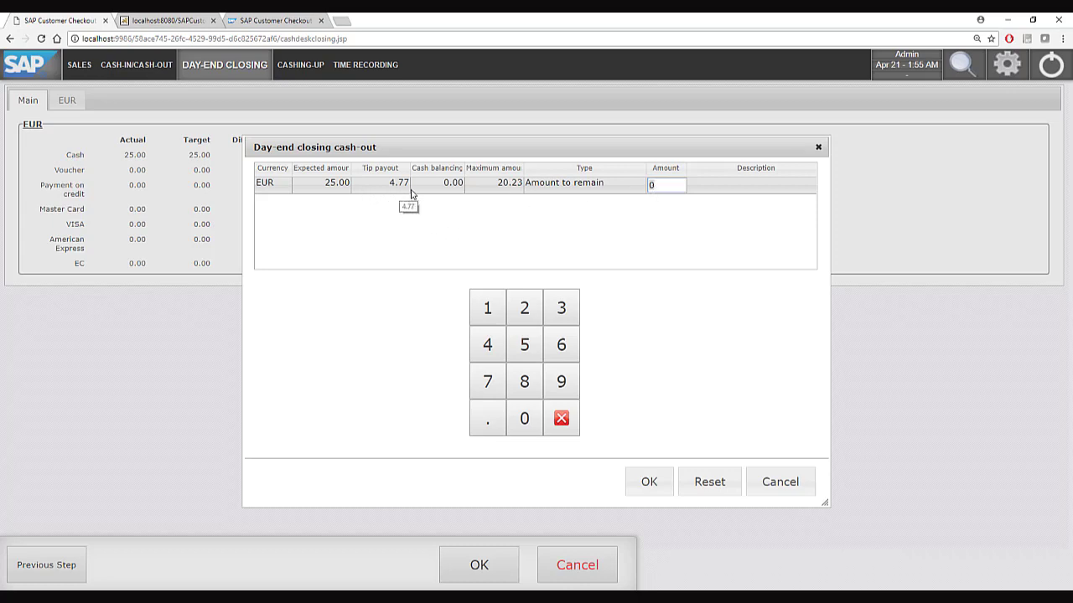
# Step: Leave 0 EUR in the drawer and confirm cashing out 20.23 EUR plus the 4.77 EUR tip
pyautogui.click(647, 484)
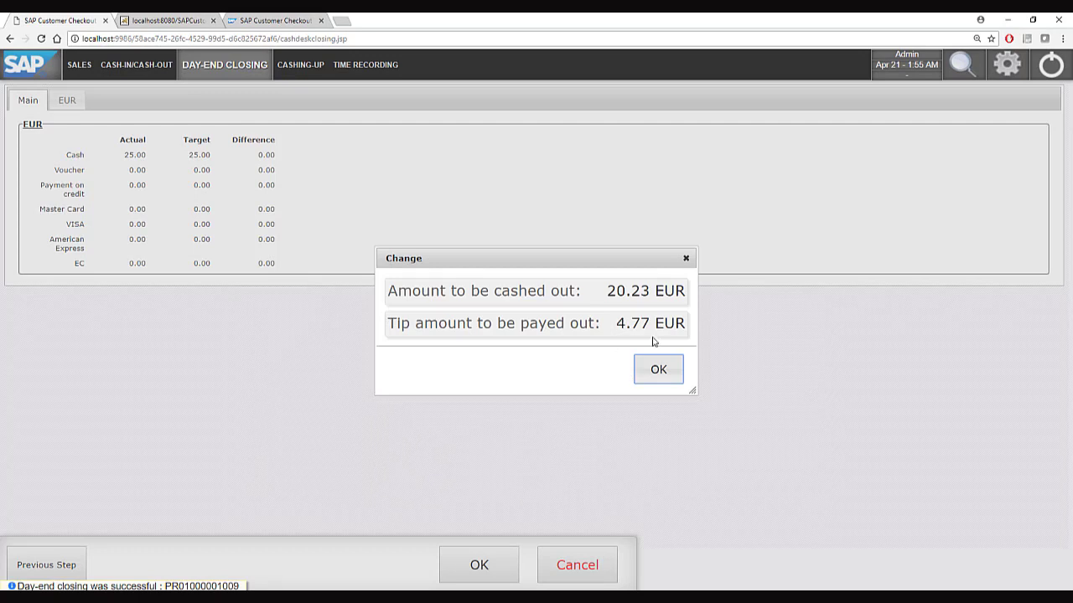
pyautogui.click(660, 367)
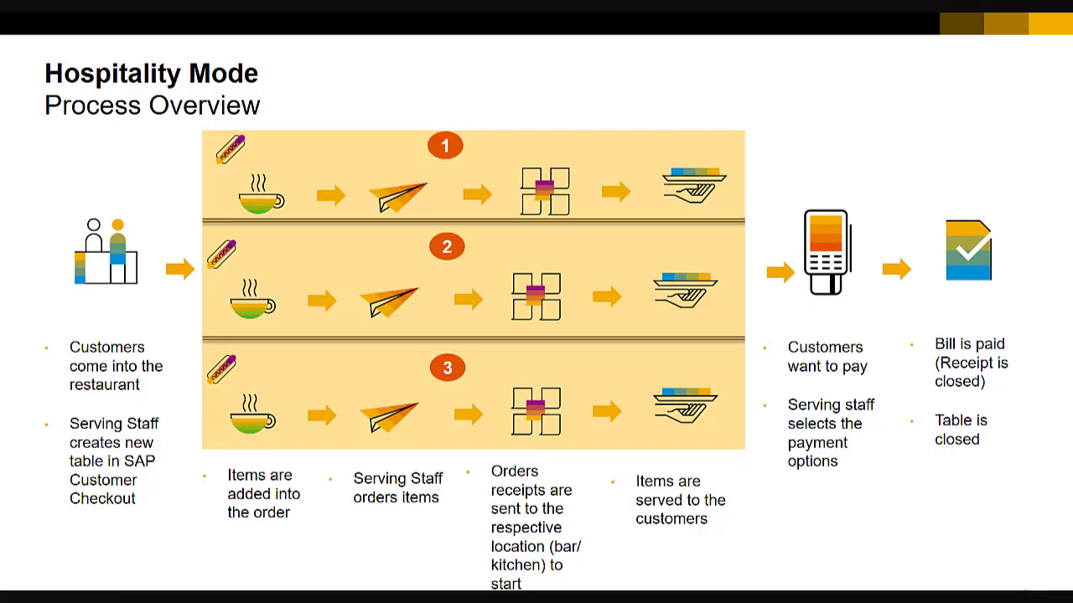